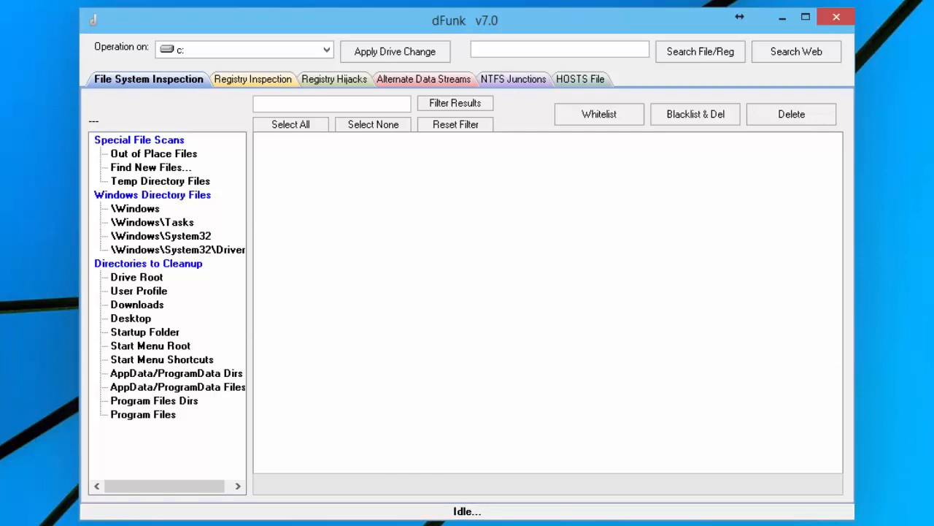
# Switch to the d7II MalwareScan window and show the file attributes of the NvBackend run key entry.
pyautogui.hotkey('alt', 'Tab')
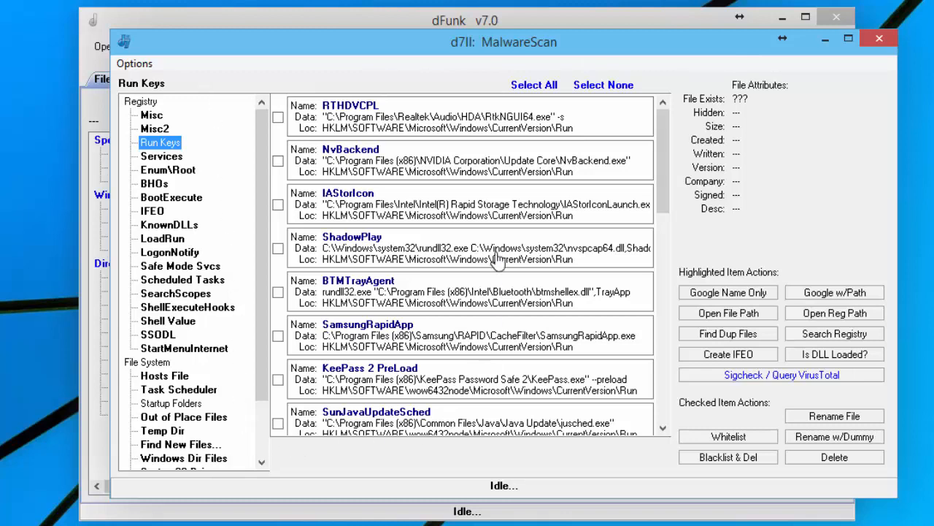
pyautogui.click(469, 177)
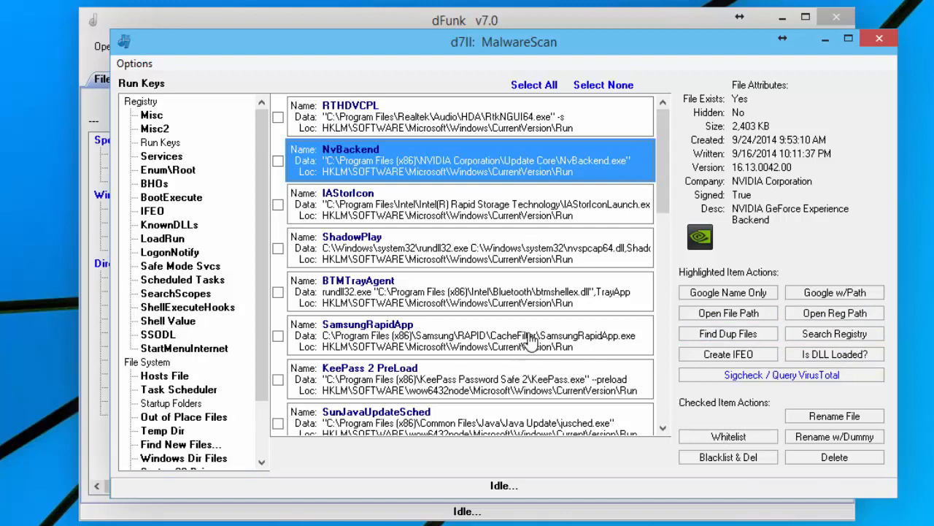
# Scan for Out of Place Files among MalwareScan's File System checks and close MalwareScan to return to dFunk.
pyautogui.click(155, 364)
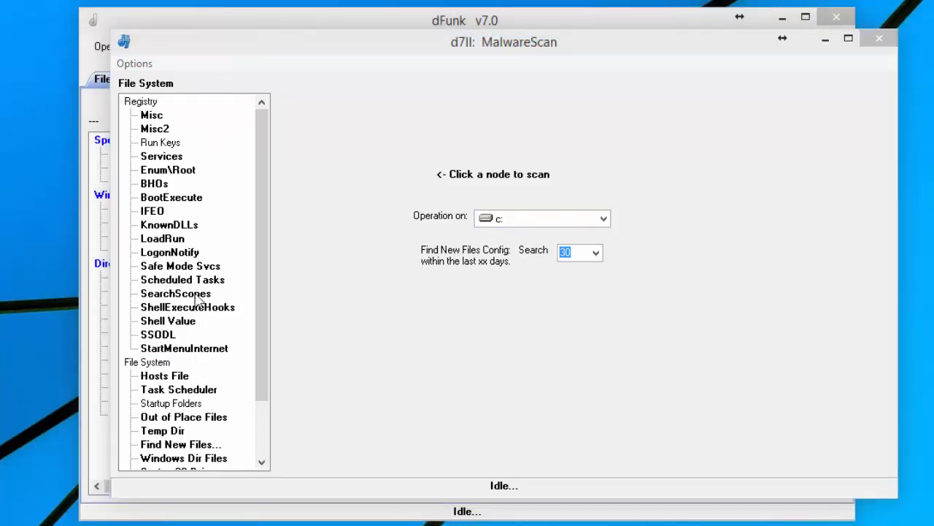
pyautogui.scroll(-2, 195, 332)
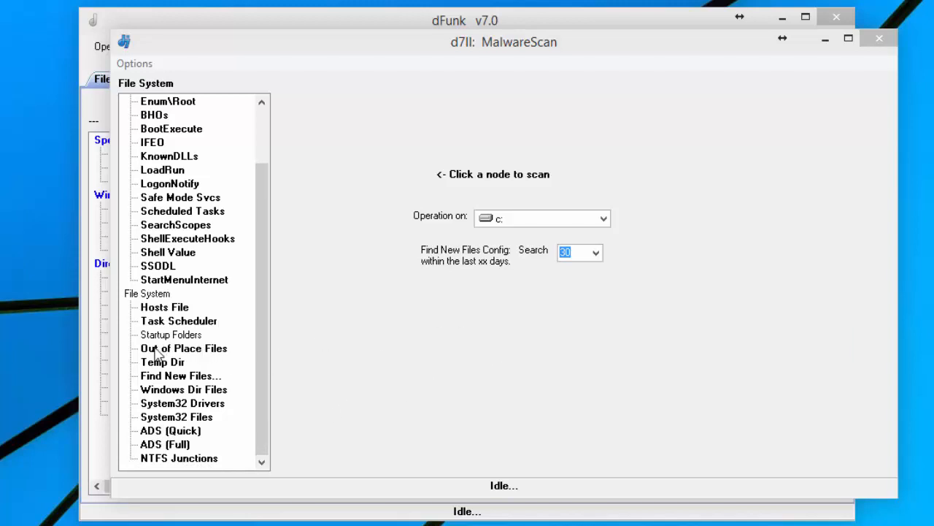
pyautogui.click(203, 350)
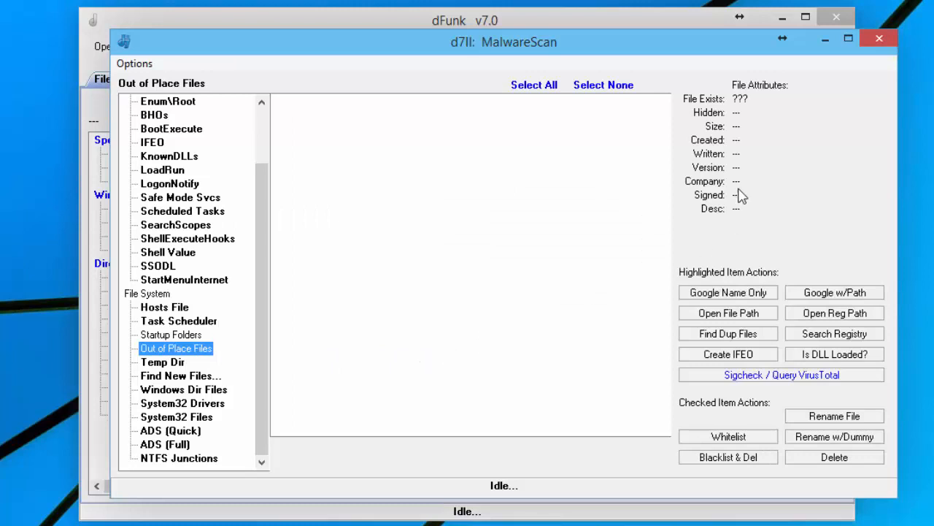
pyautogui.click(880, 38)
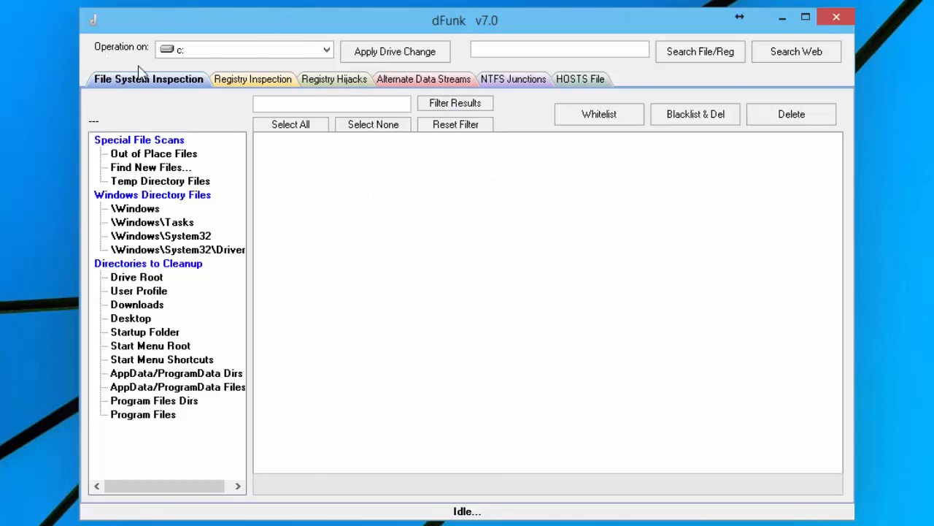
# Choose f: as the drive to operate on in dFunk.
pyautogui.click(327, 51)
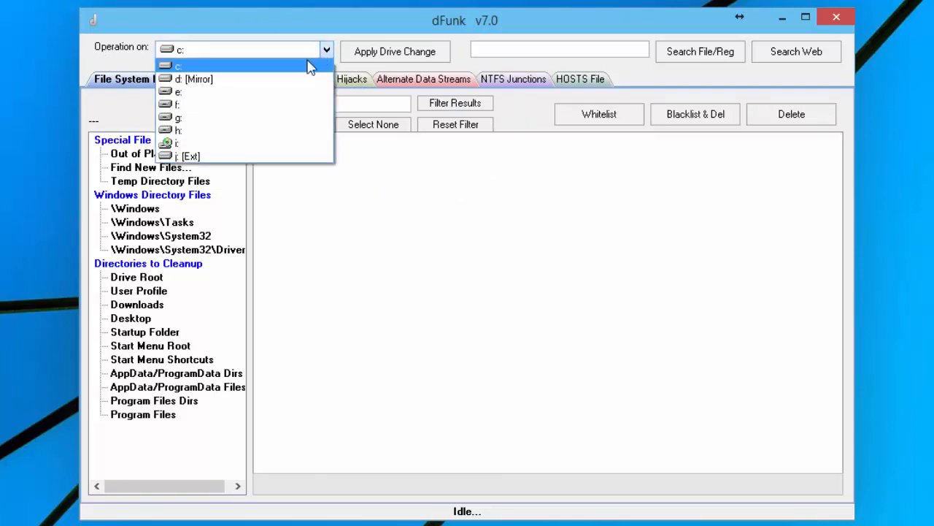
pyautogui.click(261, 105)
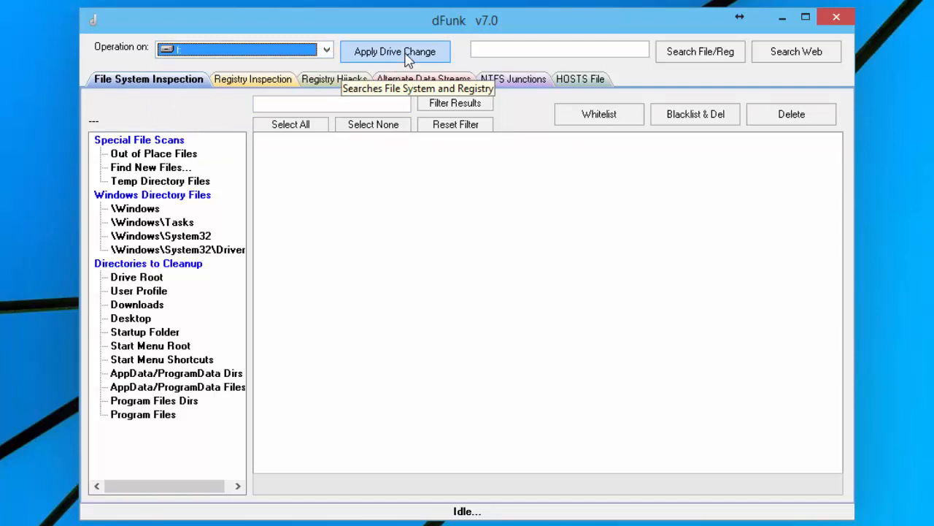
pyautogui.click(541, 52)
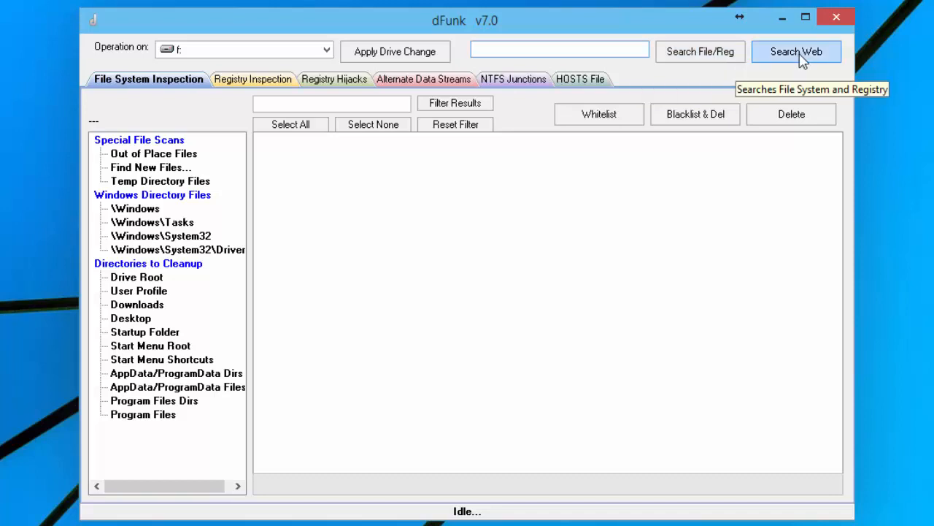
pyautogui.click(594, 48)
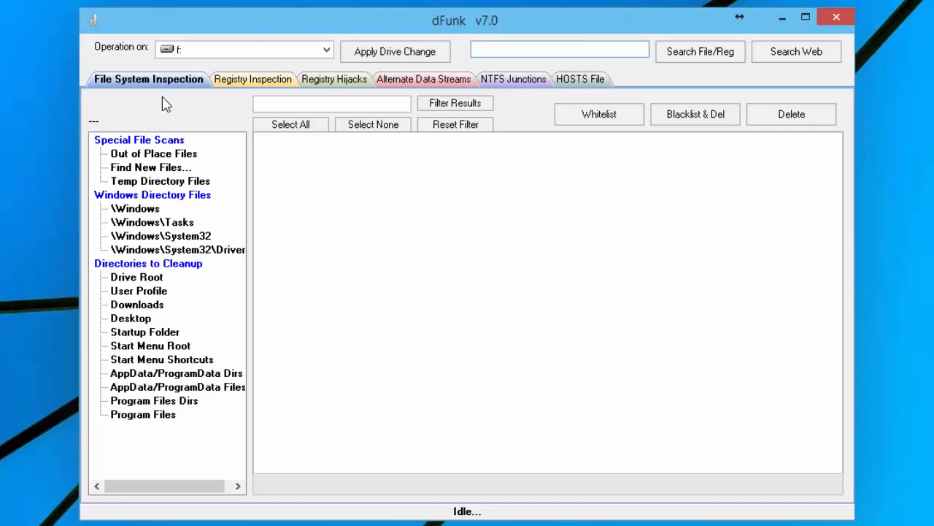
# Run the Out of Place Files scan and search for new files up to 3 days old.
pyautogui.click(168, 155)
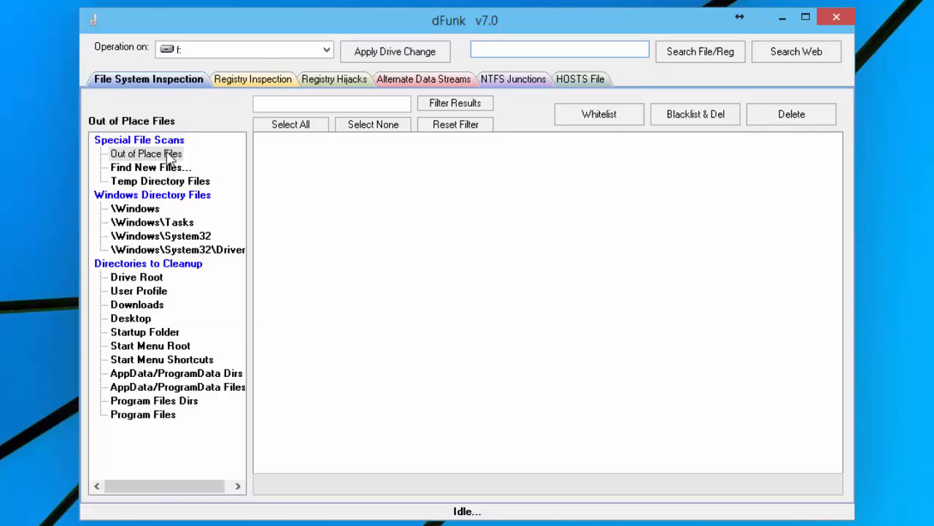
pyautogui.click(148, 168)
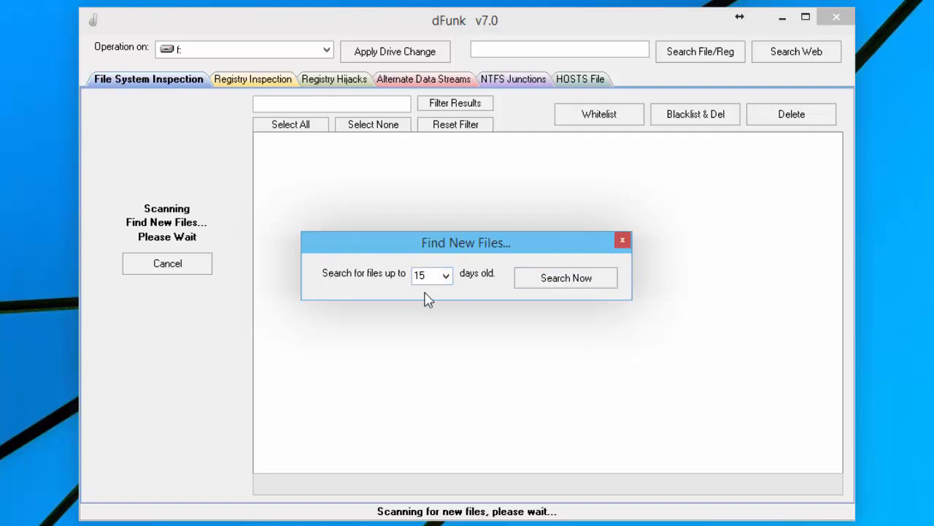
pyautogui.click(445, 276)
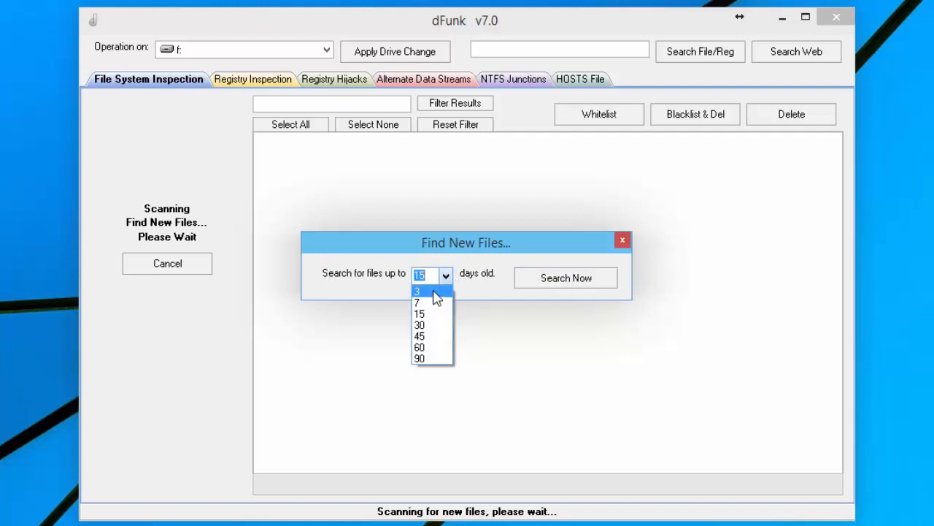
pyautogui.click(430, 291)
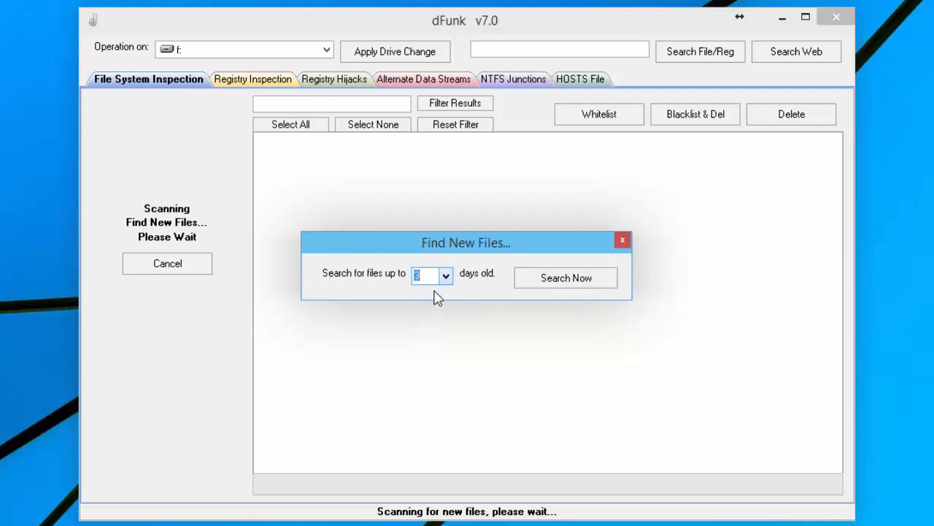
pyautogui.click(568, 287)
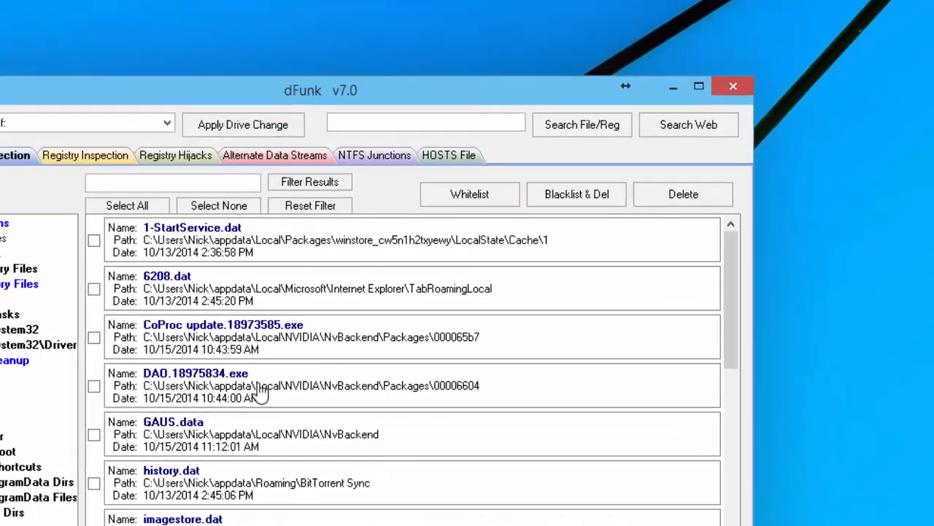
# Show the file attributes of DAO.18975834.exe and CoProc update.18973585.exe from the new files list.
pyautogui.doubleClick(411, 292)
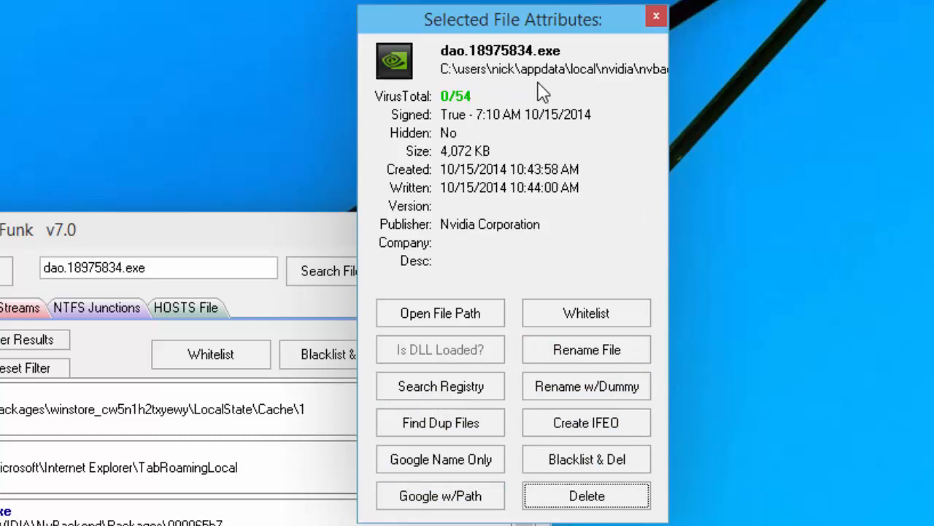
pyautogui.click(273, 217)
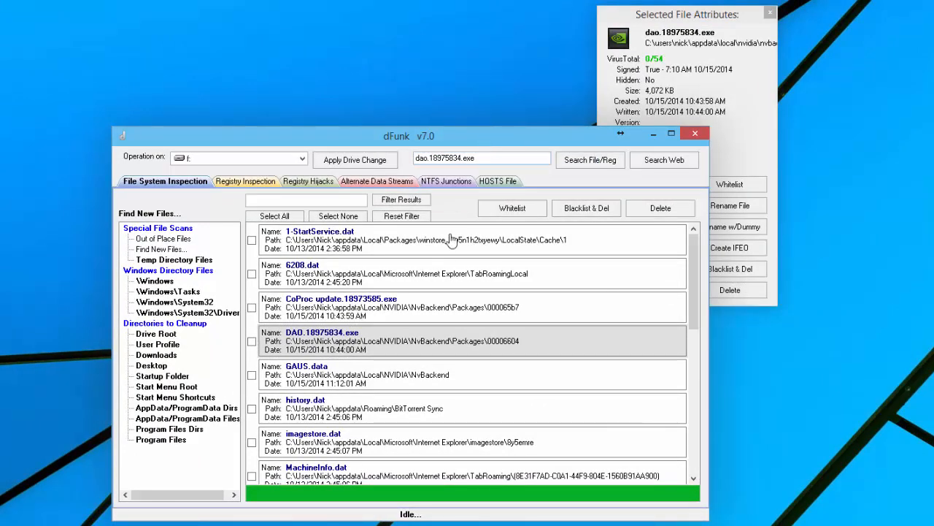
pyautogui.click(411, 312)
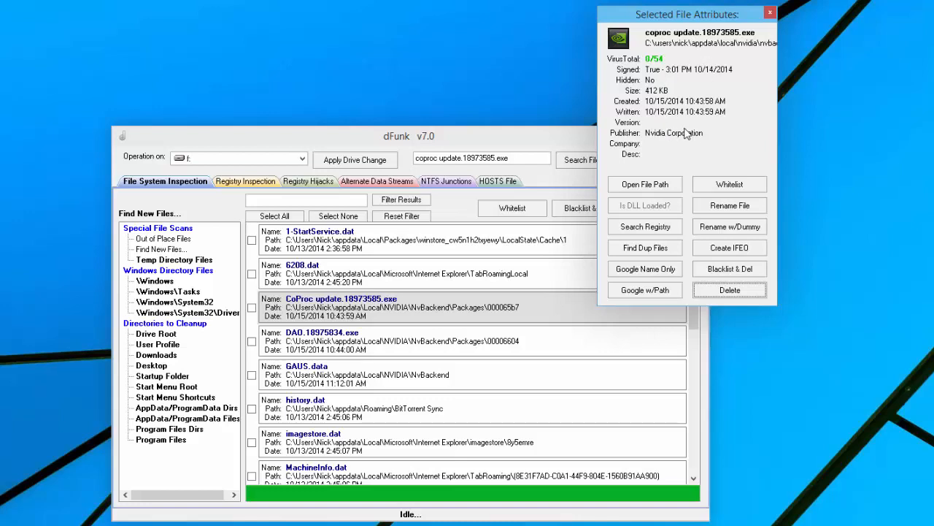
pyautogui.click(537, 145)
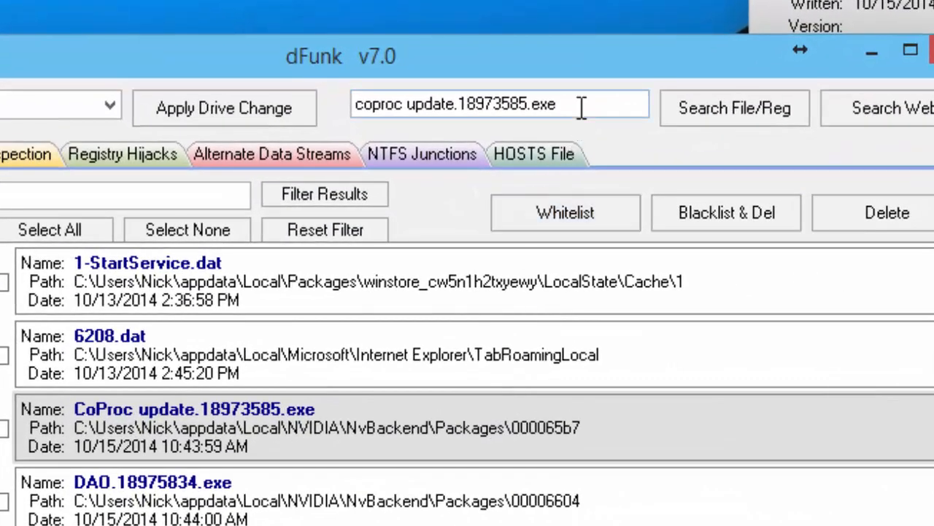
pyautogui.moveTo(581, 108); pyautogui.dragTo(307, 109)
pyautogui.click(590, 104)
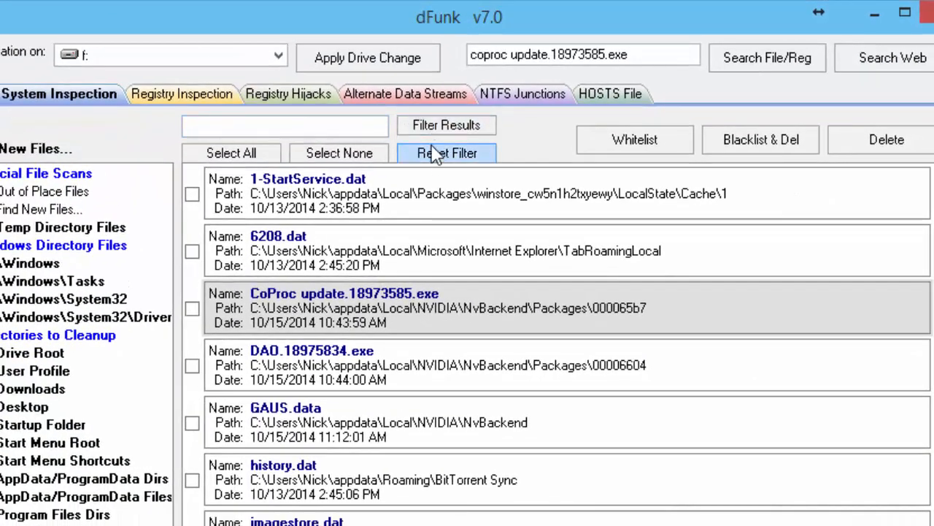
# Filter the new files results by exe.
pyautogui.click(369, 125)
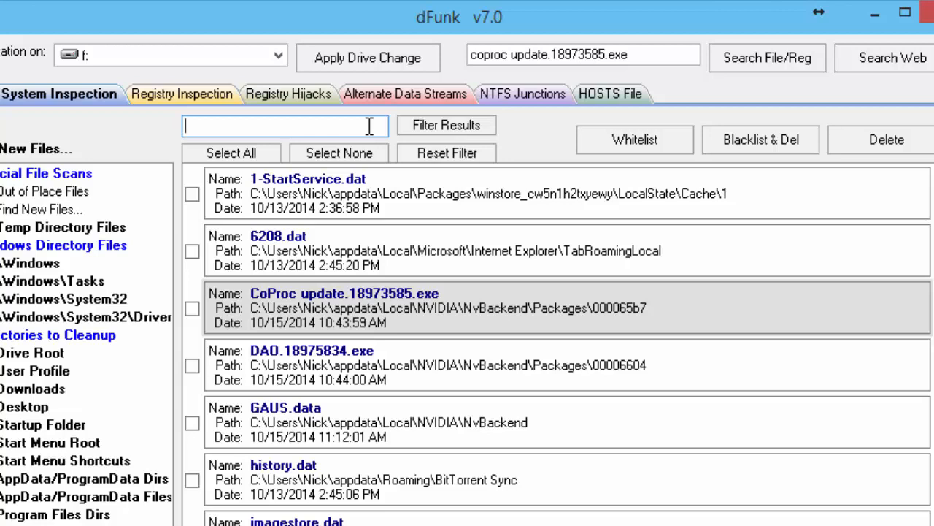
pyautogui.write('exe')
pyautogui.click(443, 135)
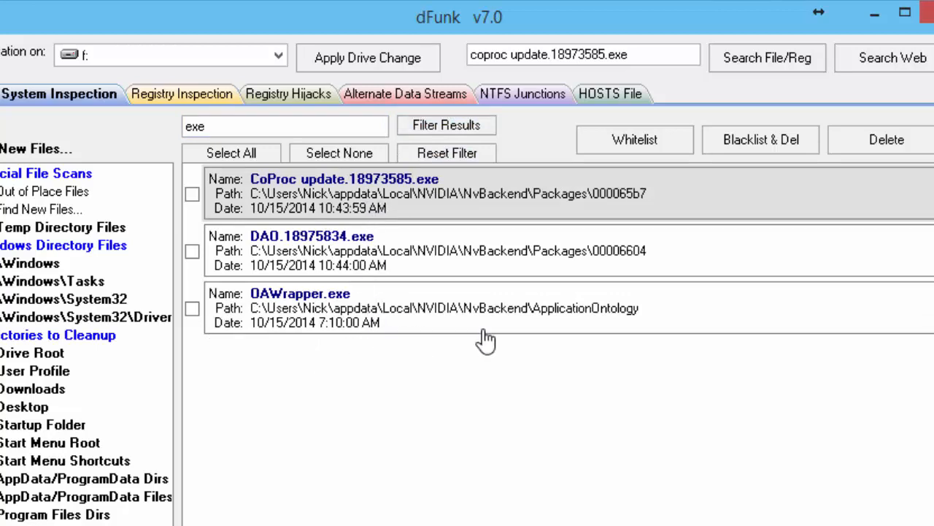
pyautogui.click(230, 127)
pyautogui.moveTo(230, 127); pyautogui.dragTo(157, 115)
pyautogui.click(207, 182)
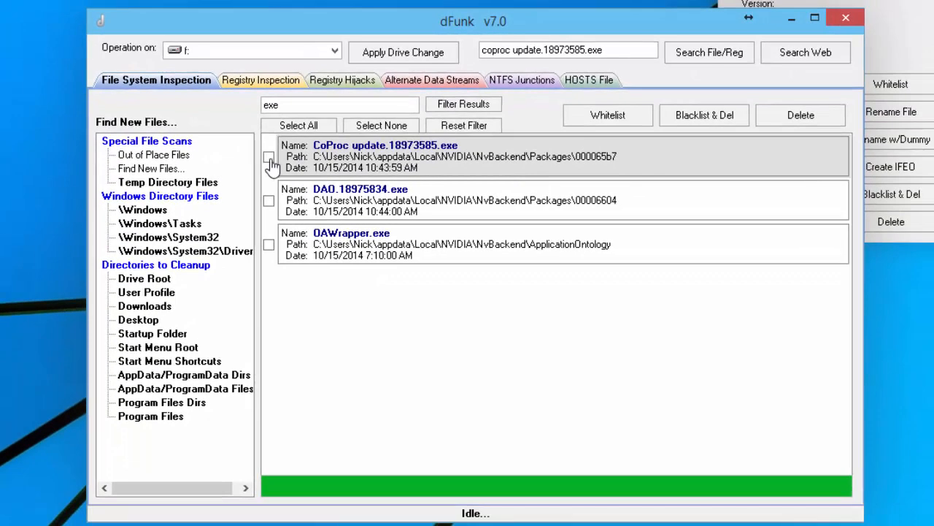
# Scan the temp directory files and the \Windows and \Windows\Tasks directories.
pyautogui.click(155, 182)
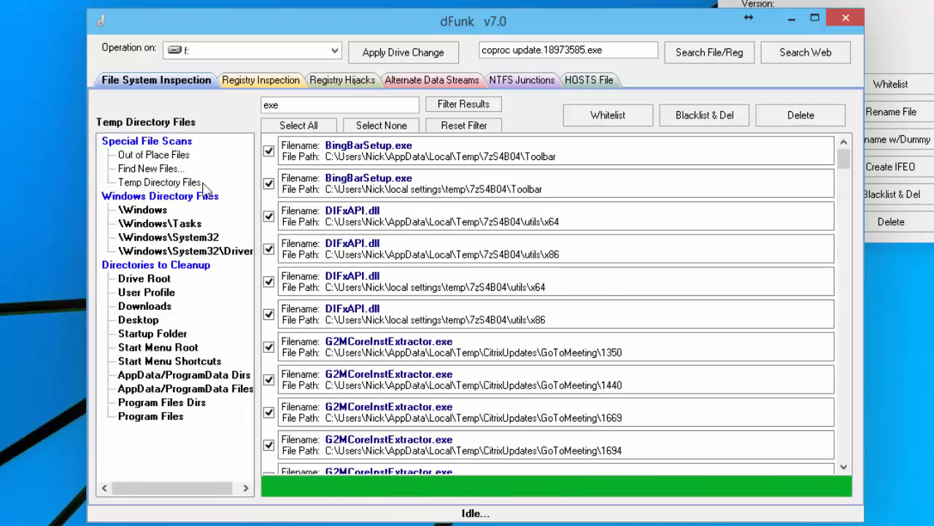
pyautogui.click(157, 211)
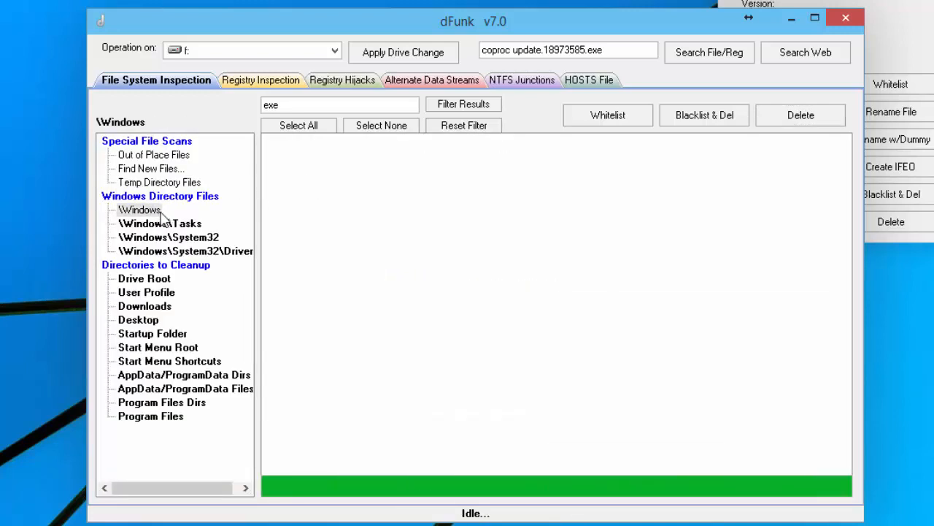
pyautogui.click(154, 226)
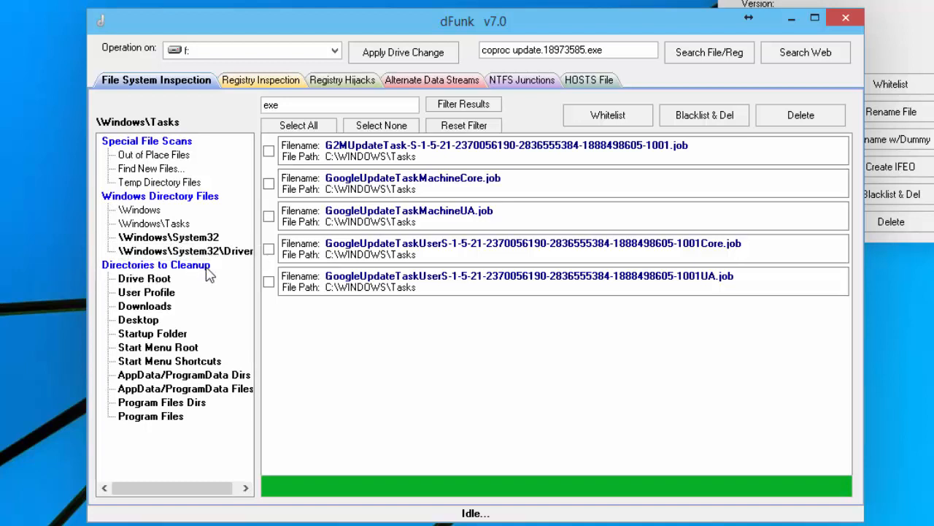
# List the drive root contents and whitelist the Windows directory.
pyautogui.click(142, 281)
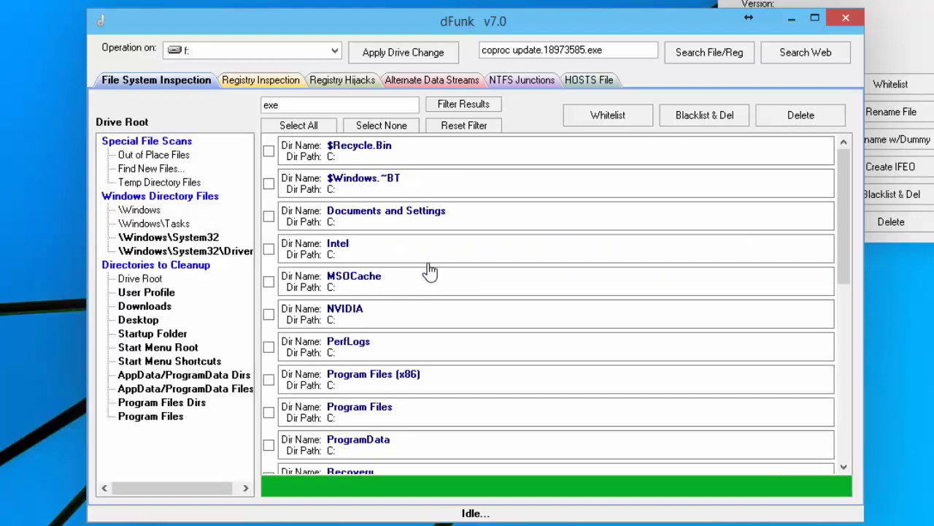
pyautogui.scroll(-5, 438, 287)
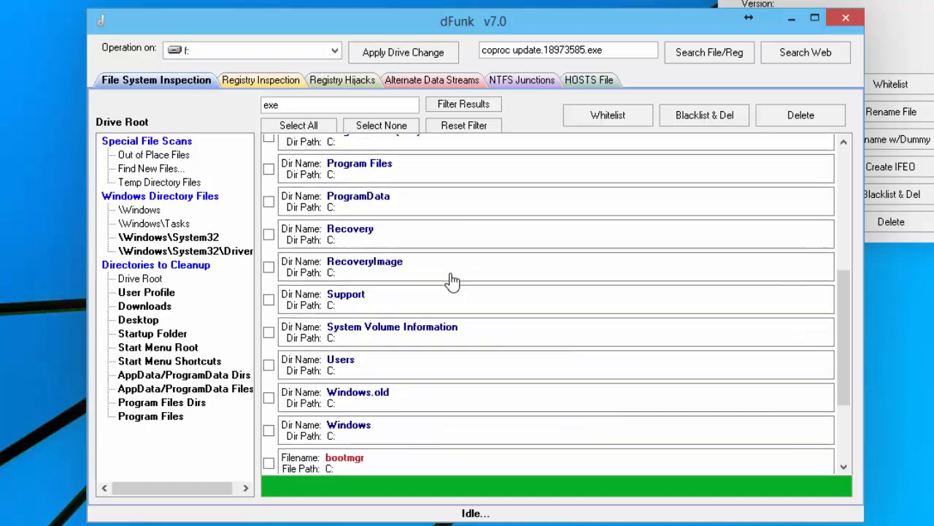
pyautogui.scroll(-1, 452, 281)
pyautogui.scroll(-3, 339, 395)
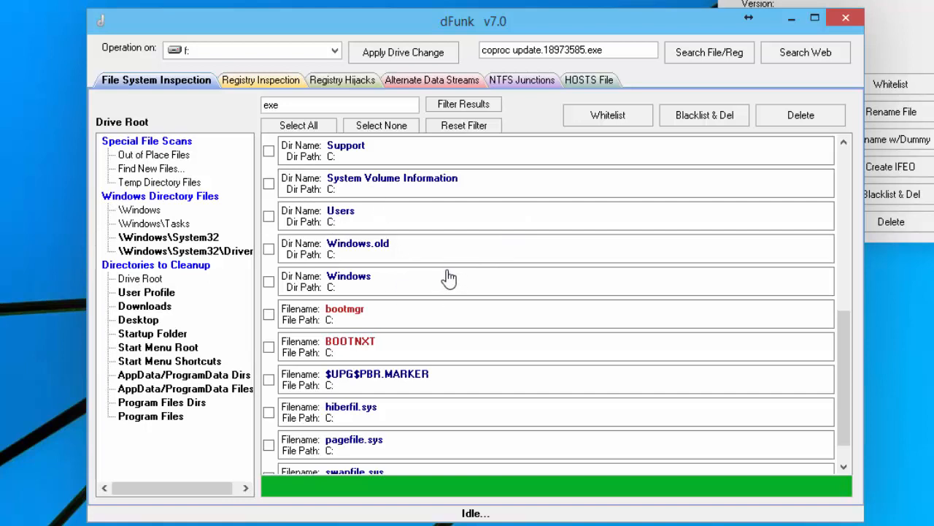
pyautogui.click(268, 281)
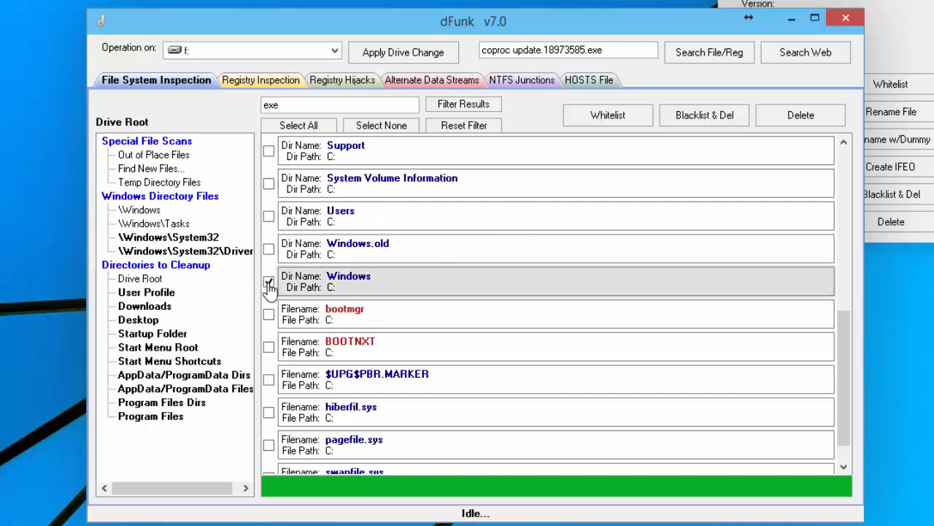
pyautogui.click(598, 122)
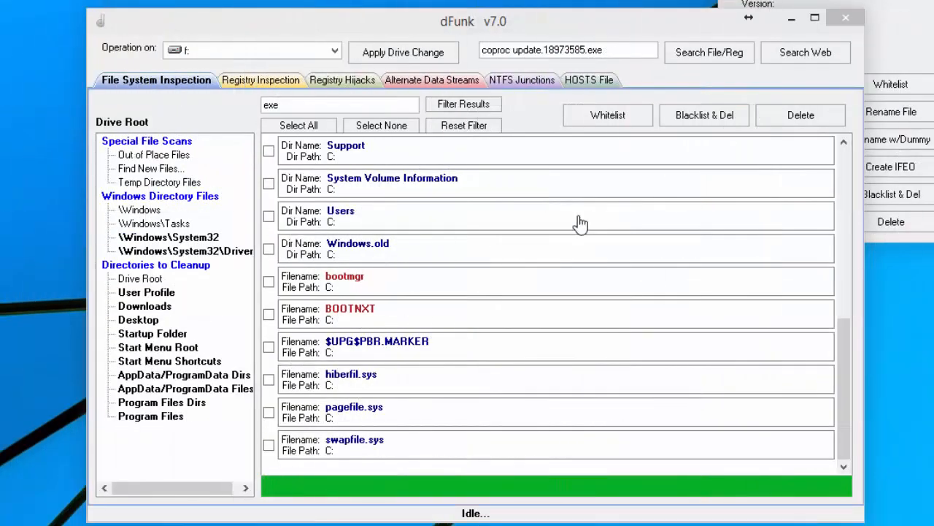
# Select all remaining drive root entries and whitelist them.
pyautogui.click(298, 126)
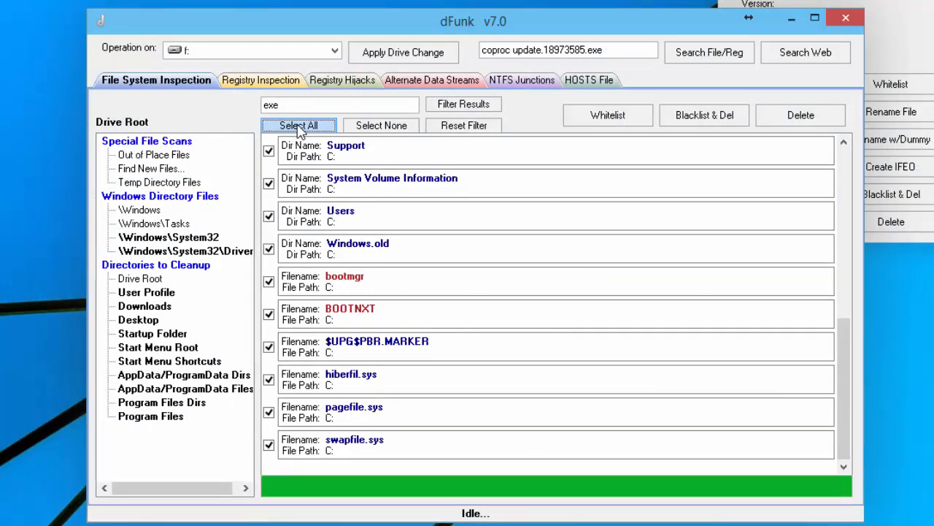
pyautogui.click(596, 117)
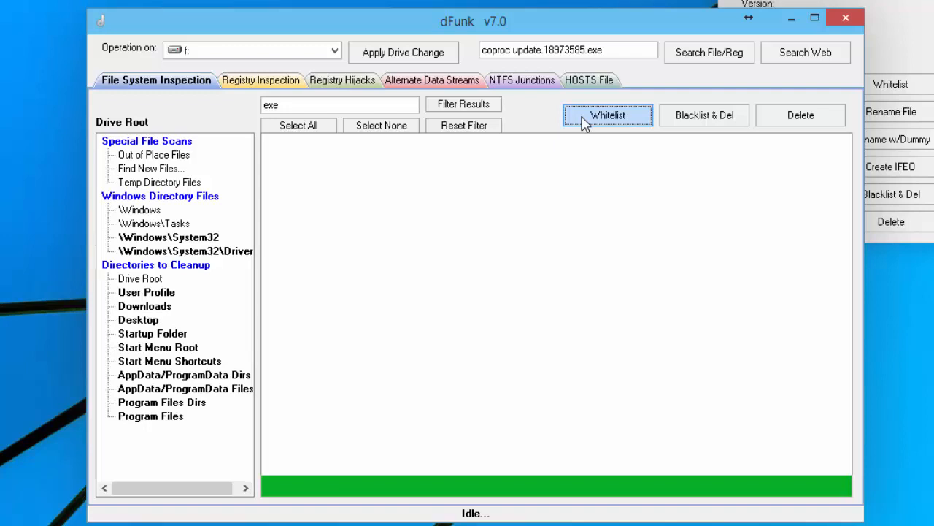
# List the User Profile directories and files and look through the entries.
pyautogui.click(162, 294)
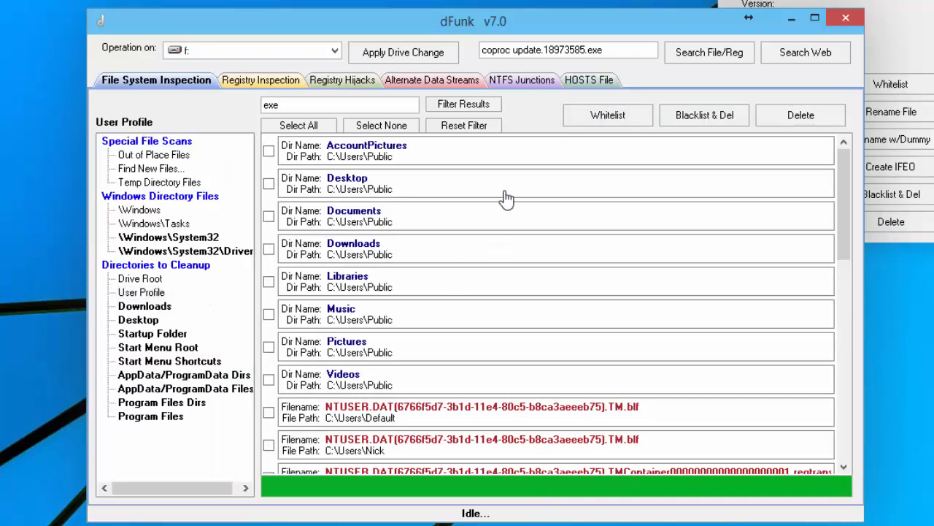
pyautogui.scroll(-3, 496, 348)
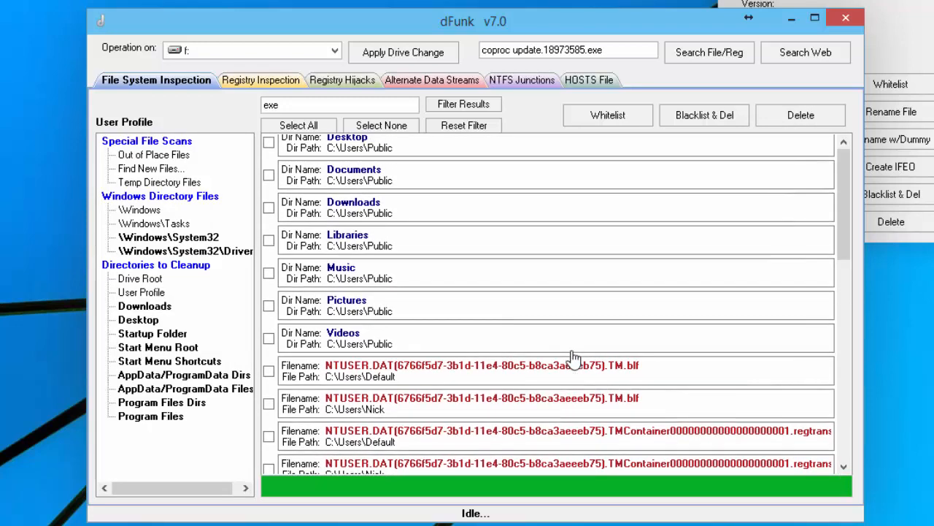
# Whitelist the AccountPictures, Desktop, Documents, Downloads, Libraries, Music, Pictures and Videos directories under C:\Users\Public.
pyautogui.scroll(3, 575, 349)
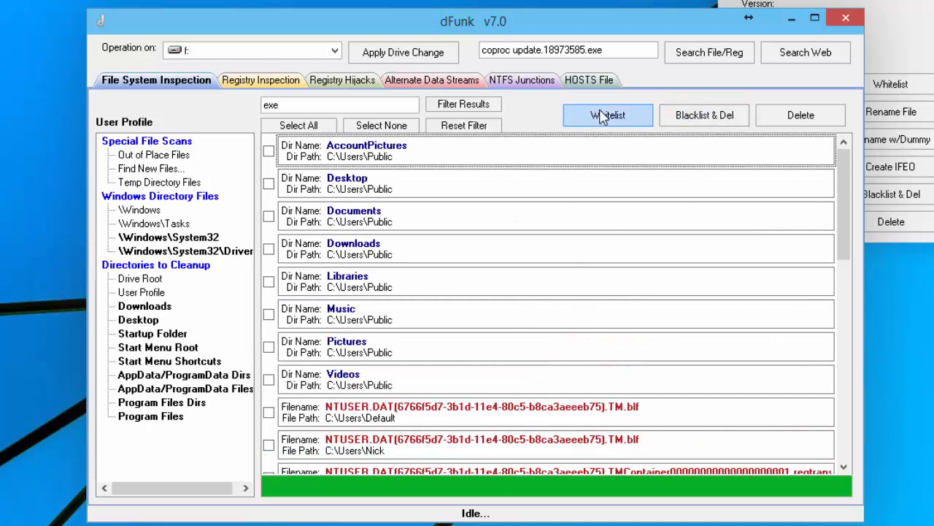
pyautogui.click(269, 150)
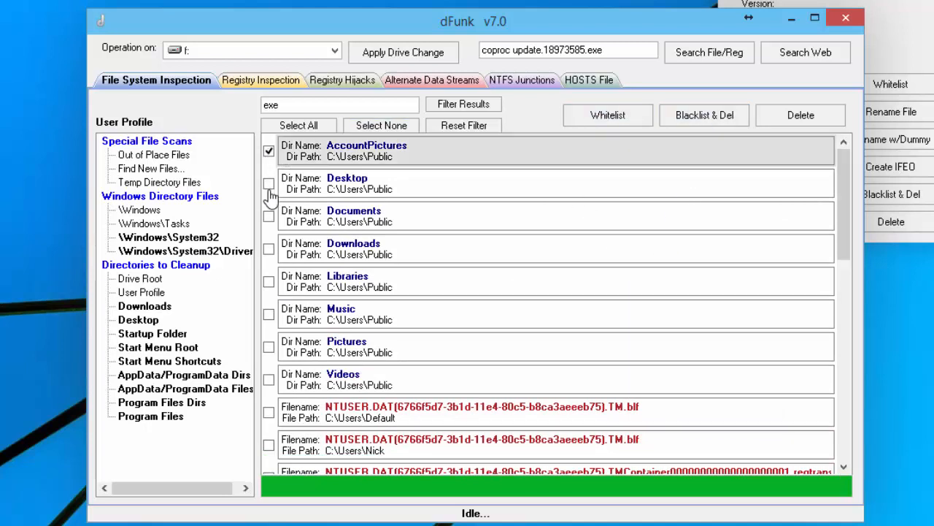
pyautogui.click(268, 183)
pyautogui.click(269, 216)
pyautogui.click(269, 249)
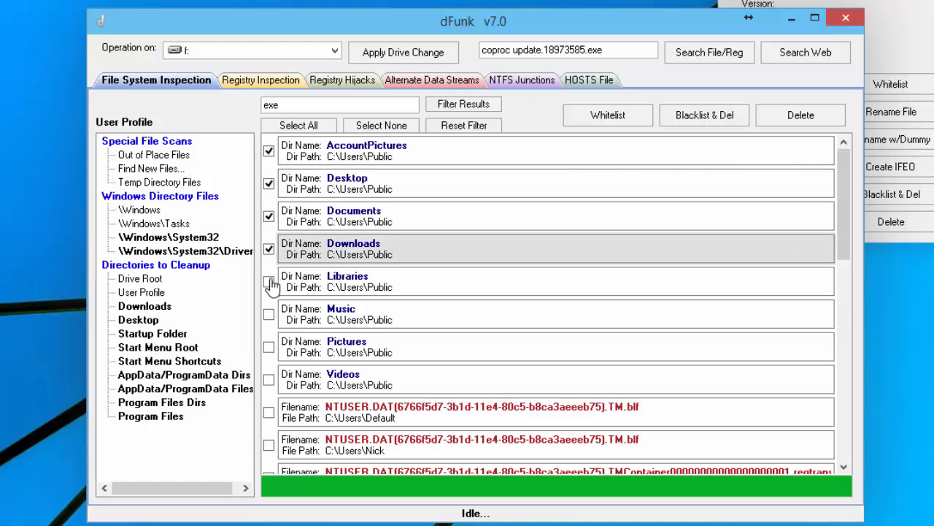
pyautogui.click(269, 281)
pyautogui.click(269, 314)
pyautogui.click(268, 347)
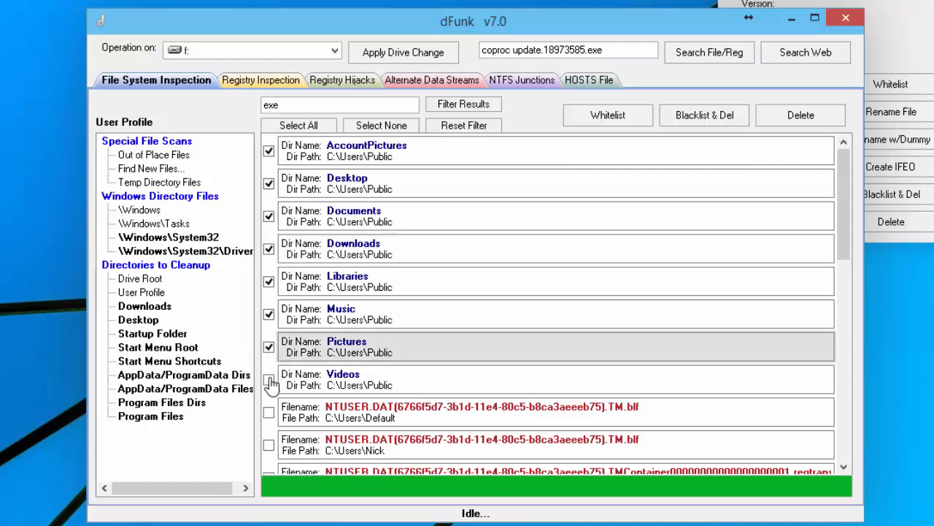
pyautogui.click(269, 380)
pyautogui.click(635, 117)
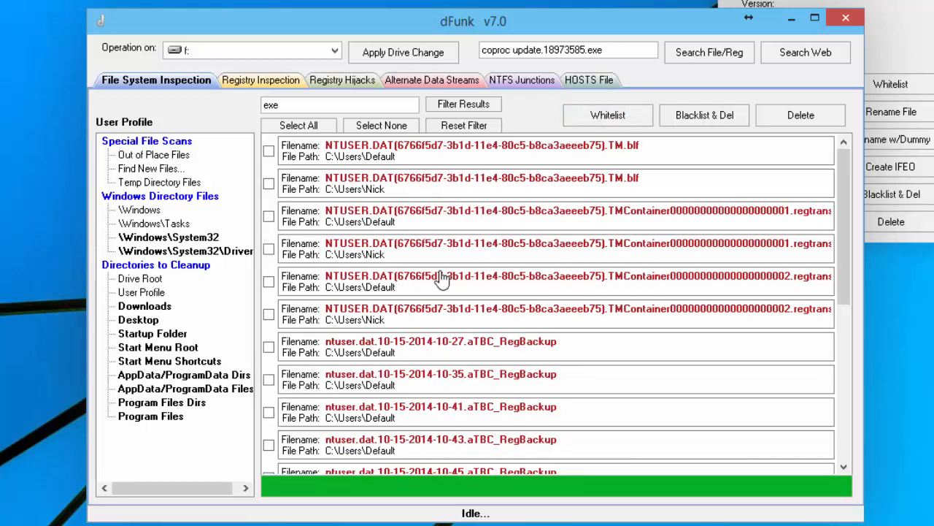
# Scan the Downloads and Desktop locations and look through the Desktop files and shortcuts.
pyautogui.click(139, 307)
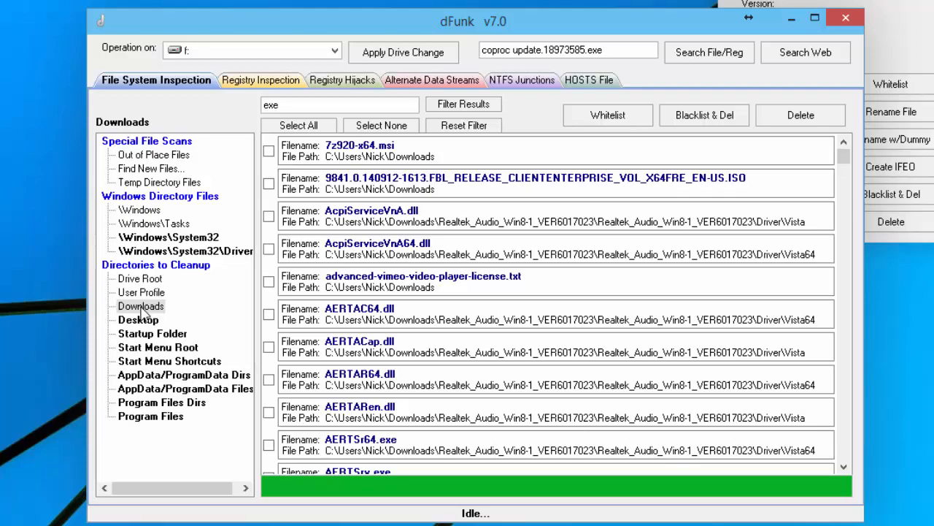
pyautogui.click(139, 321)
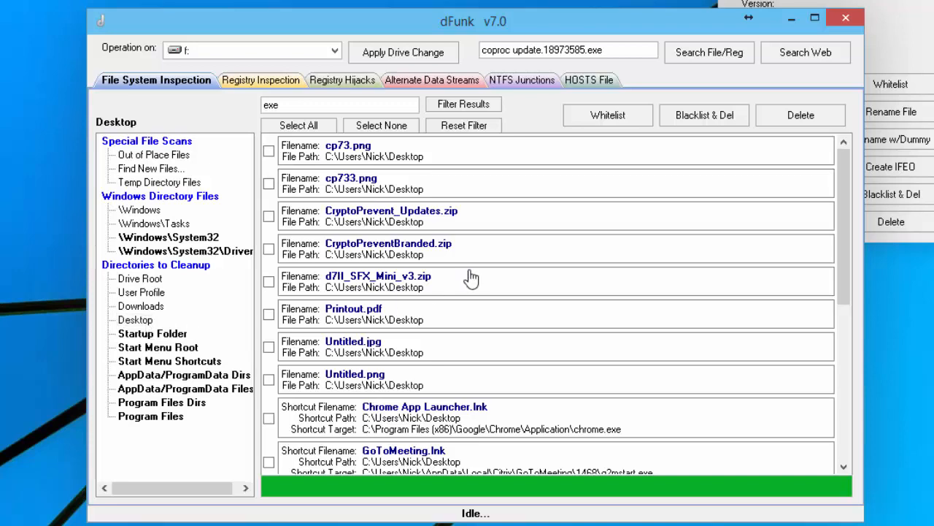
pyautogui.scroll(-10, 459, 444)
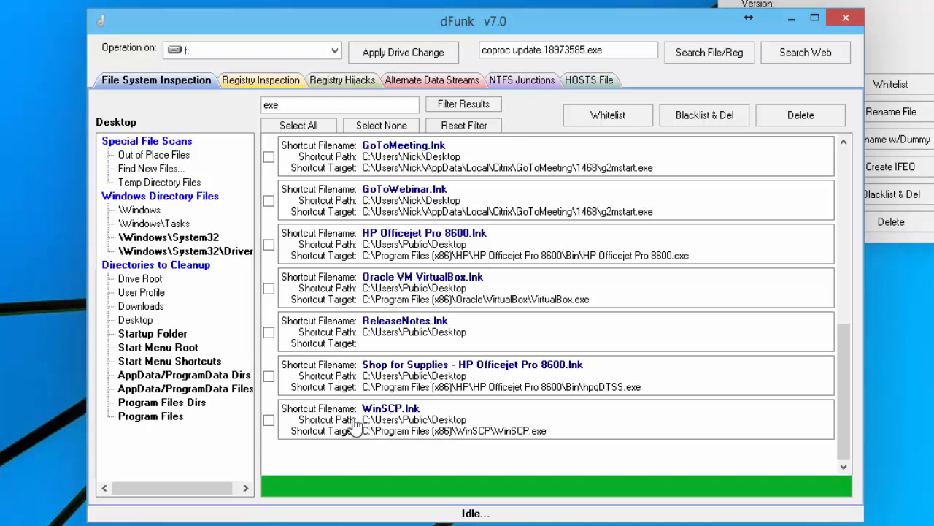
pyautogui.scroll(5, 474, 379)
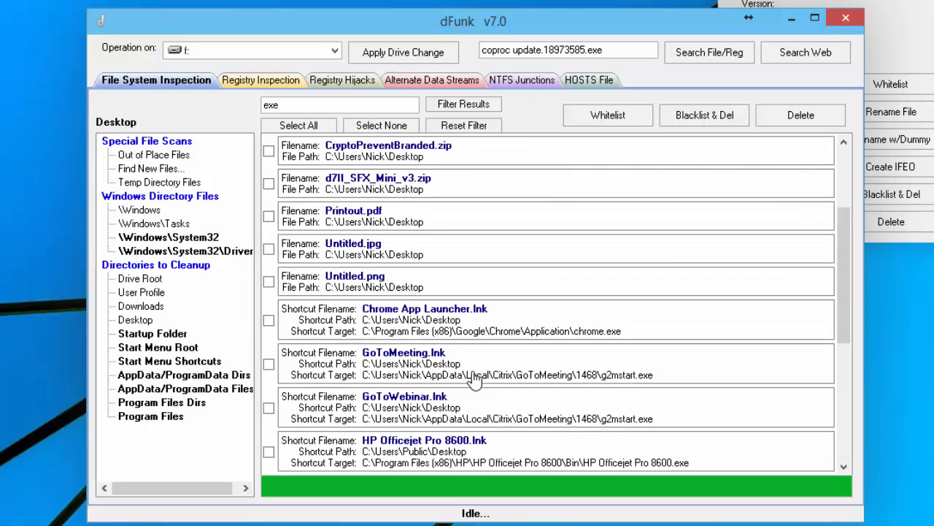
pyautogui.scroll(3, 475, 380)
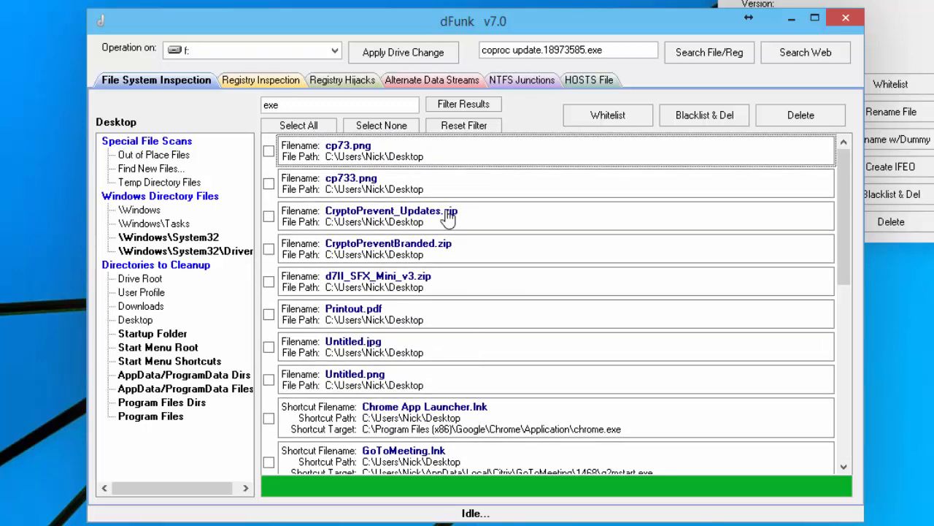
# Scan the Startup Folder and the Start Menu Root and look through the Start Menu directories.
pyautogui.click(154, 335)
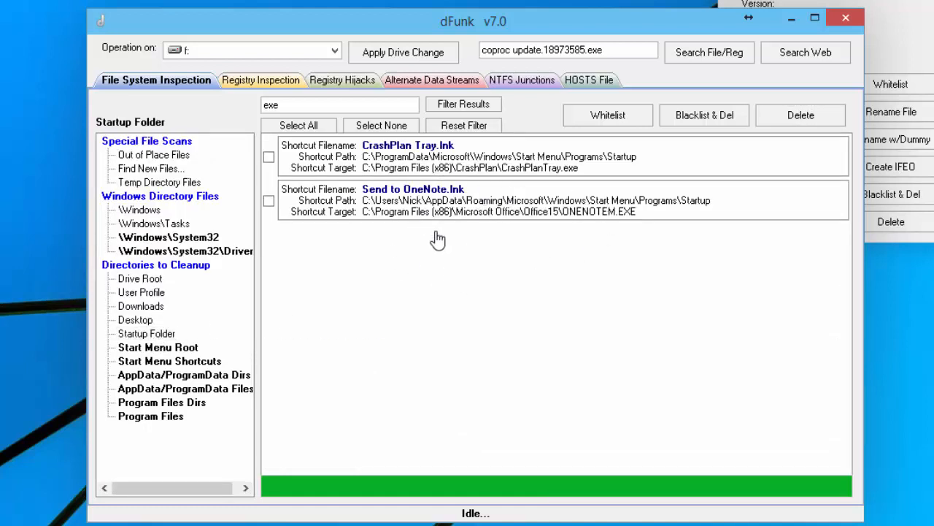
pyautogui.click(158, 349)
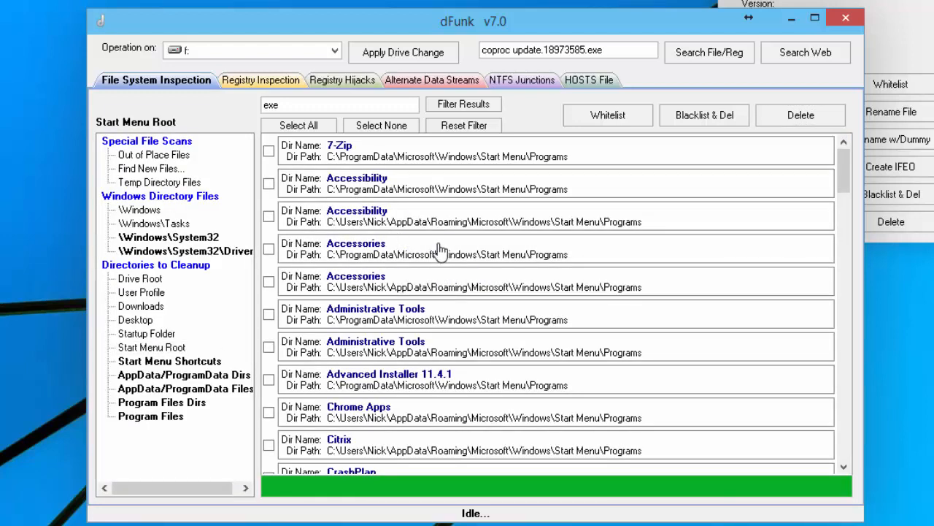
pyautogui.scroll(-6, 494, 251)
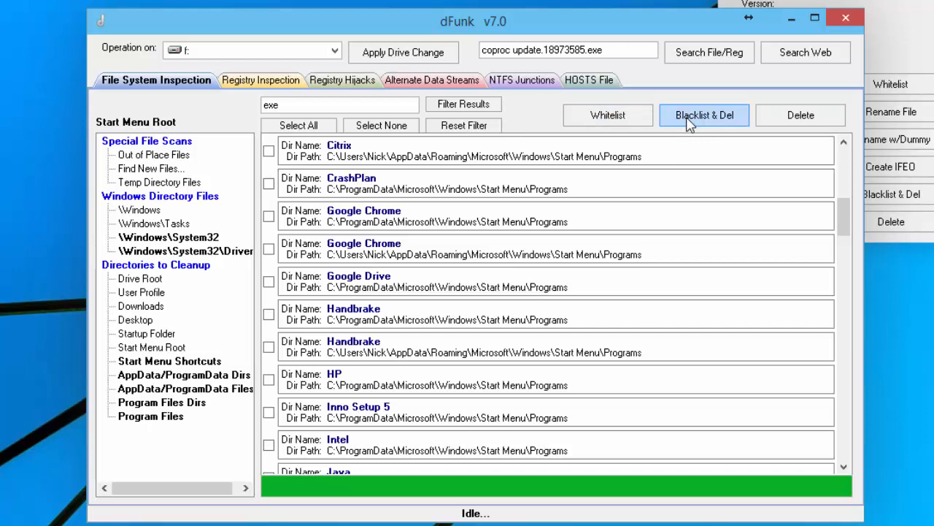
# Scan the Start Menu Shortcuts and look through their paths and targets.
pyautogui.click(174, 362)
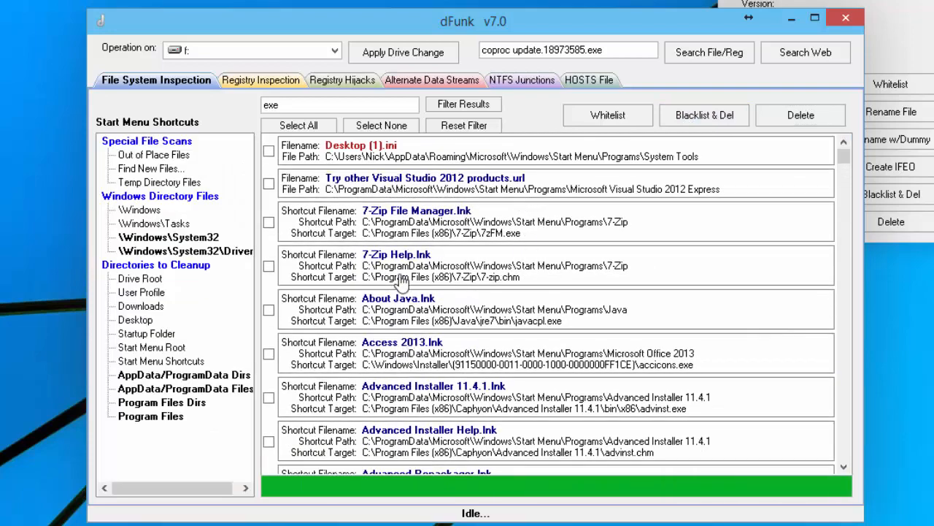
pyautogui.scroll(-10, 592, 337)
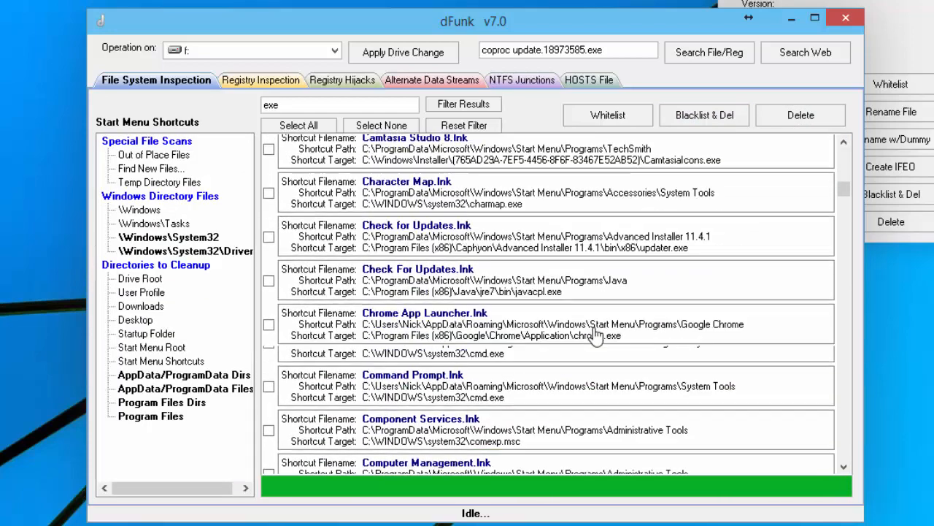
pyautogui.scroll(-5, 593, 336)
pyautogui.scroll(5, 590, 338)
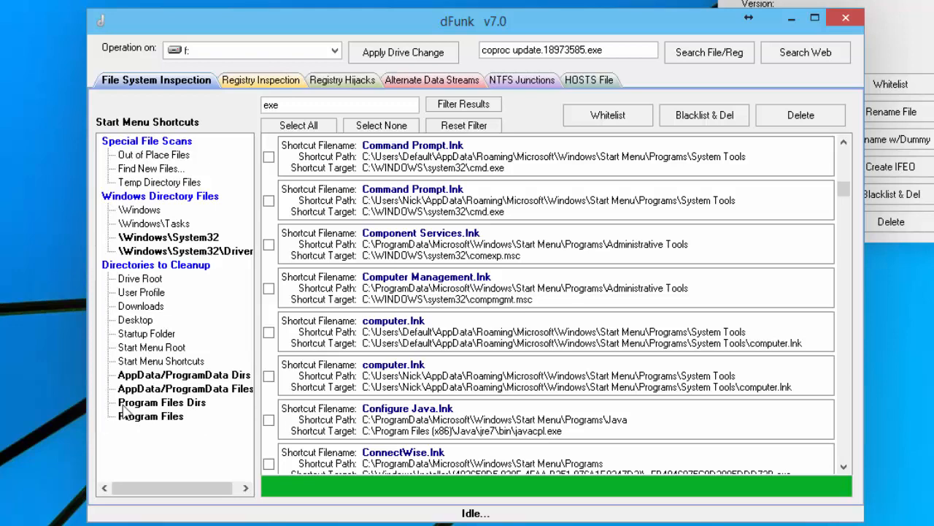
# Scan the AppData/ProgramData directories, and search the AppData/ProgramData files with the file mask *.exe;*.dll.
pyautogui.click(169, 378)
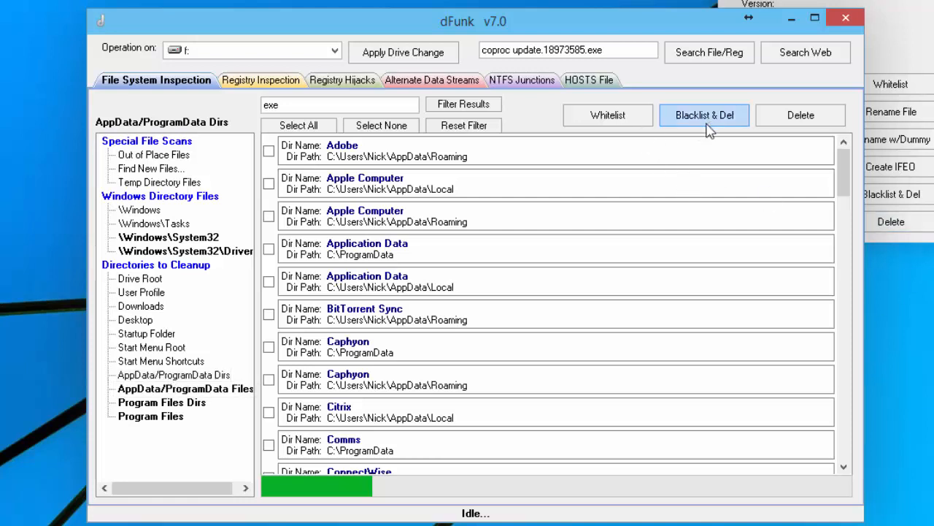
pyautogui.click(193, 391)
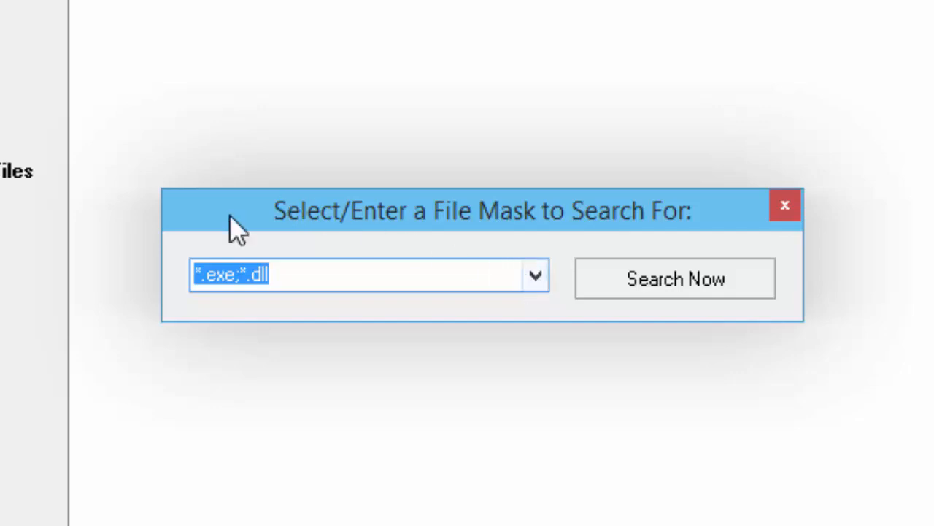
pyautogui.click(536, 275)
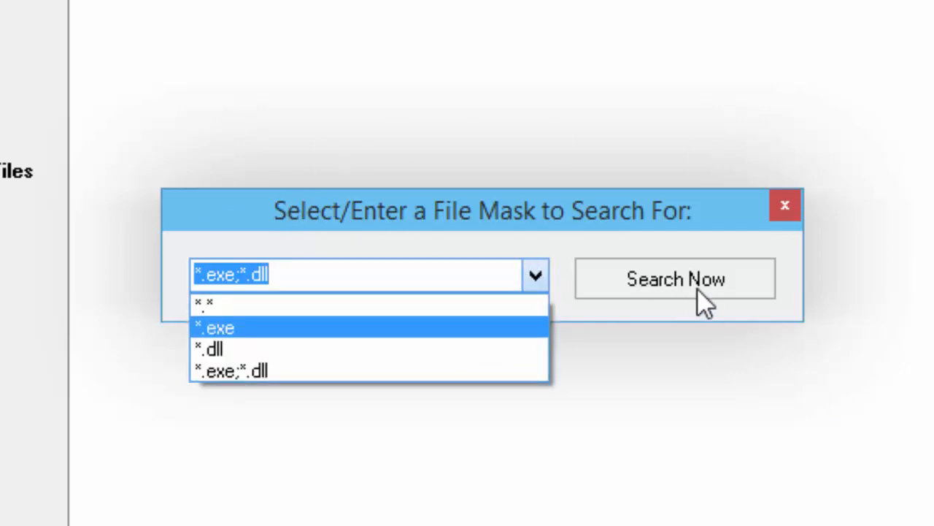
pyautogui.click(679, 247)
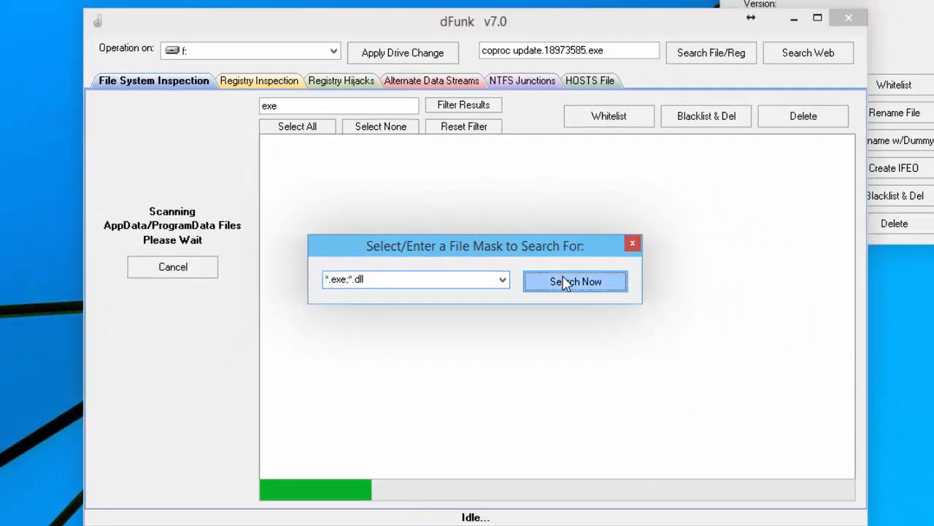
pyautogui.click(676, 278)
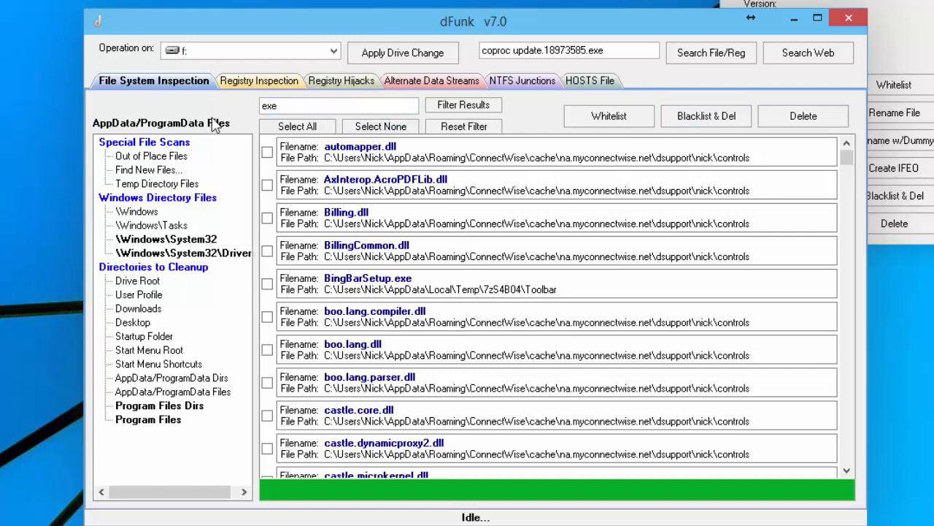
# View the Registry Inspection, Registry Hijacks, Alternate Data Streams, NTFS Junctions and HOSTS File sections in turn.
pyautogui.click(230, 85)
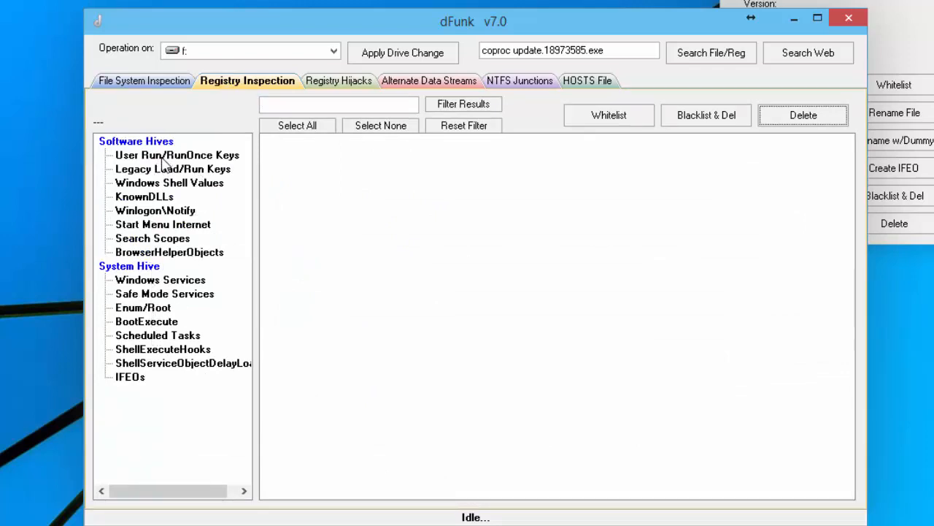
pyautogui.click(330, 80)
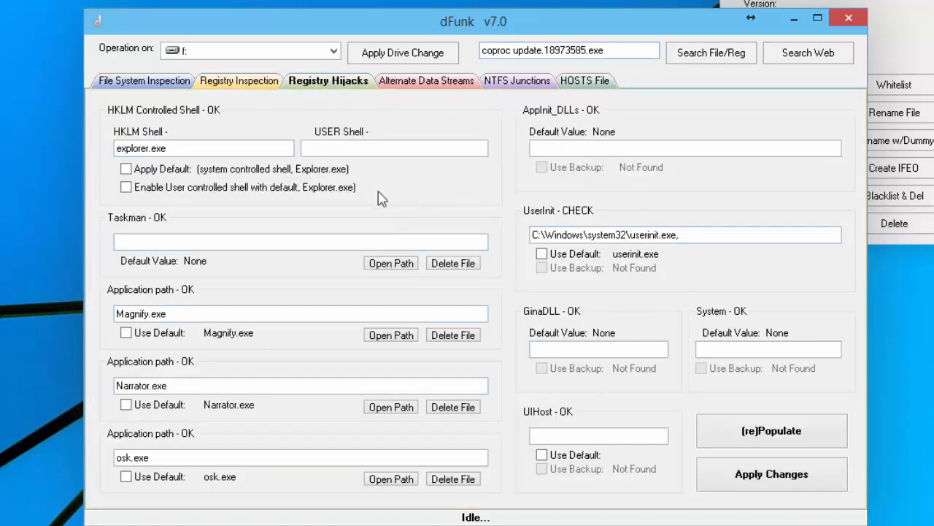
pyautogui.click(465, 80)
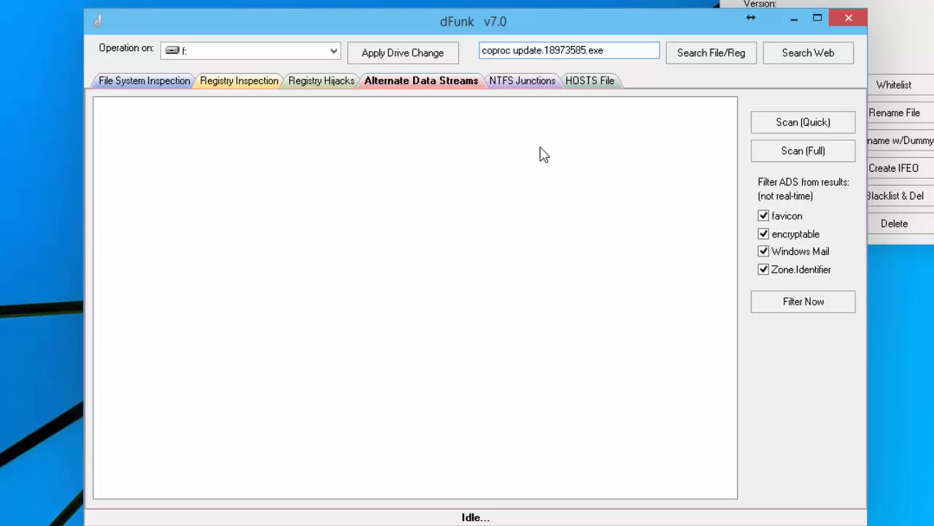
pyautogui.click(531, 80)
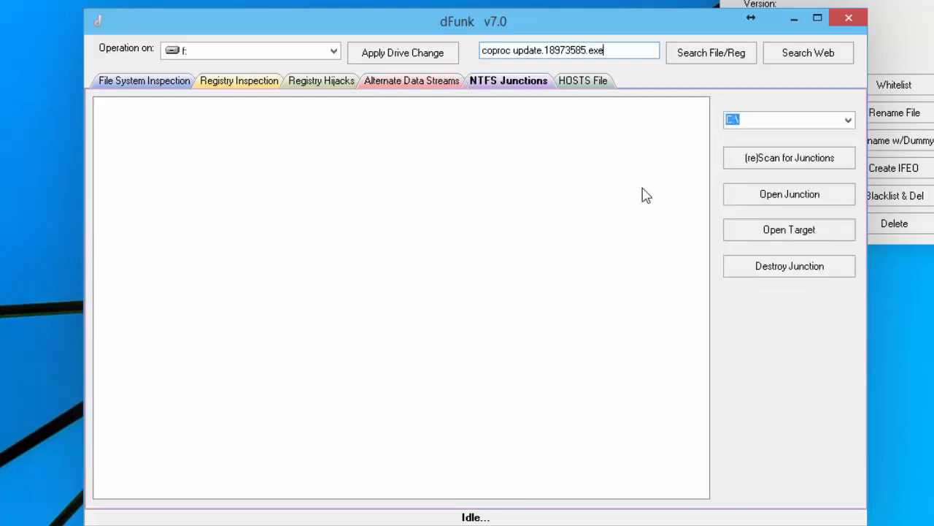
pyautogui.click(588, 81)
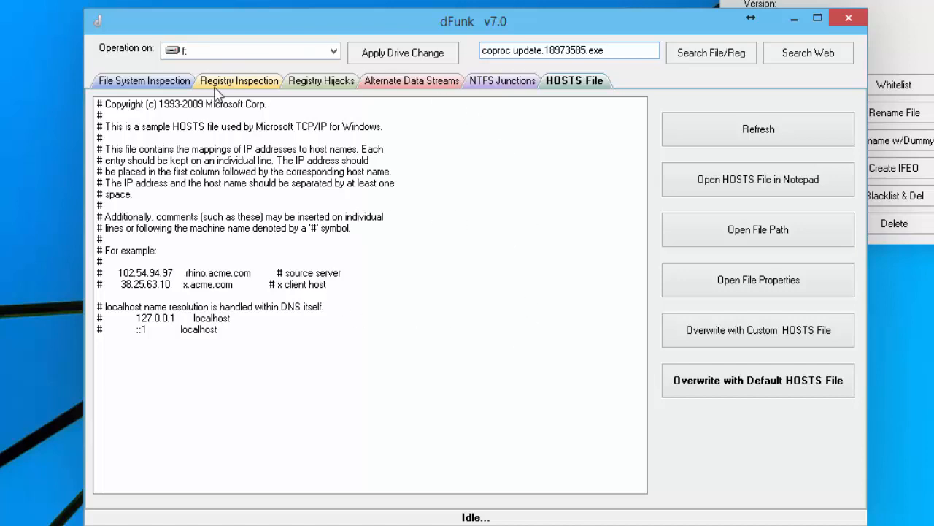
# Return to the File System Inspection section and choose c: as the drive to operate on.
pyautogui.click(155, 82)
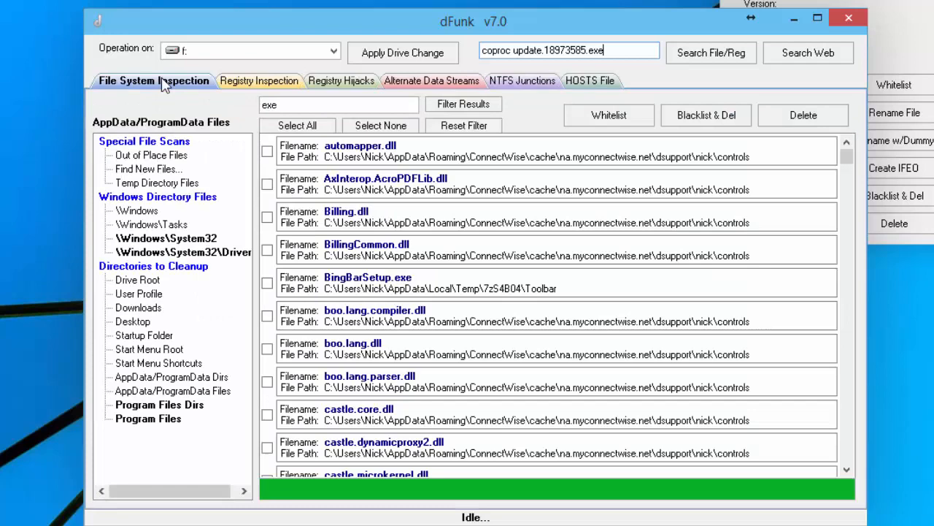
pyautogui.click(234, 81)
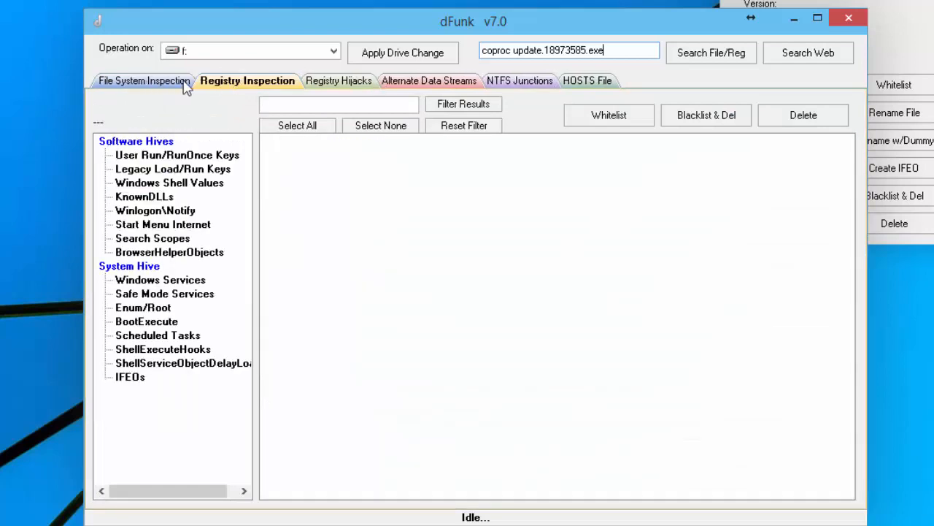
pyautogui.click(158, 84)
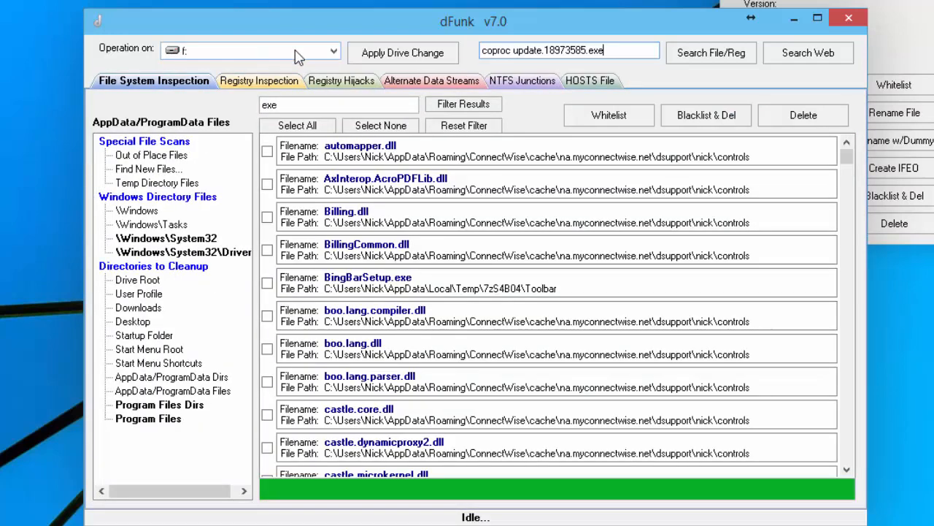
pyautogui.click(333, 51)
pyautogui.click(226, 68)
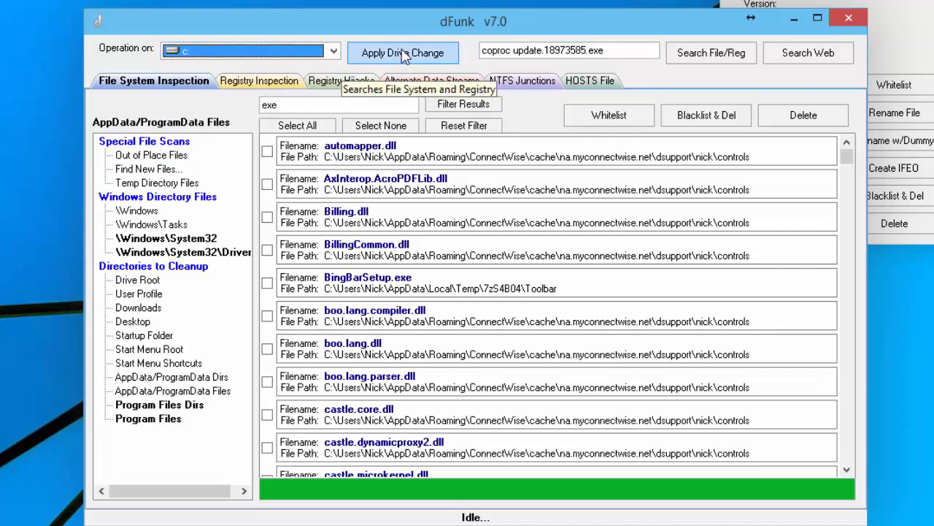
# View the Software Hives and System Hive categories in Registry Inspection and return to File System Inspection.
pyautogui.click(246, 81)
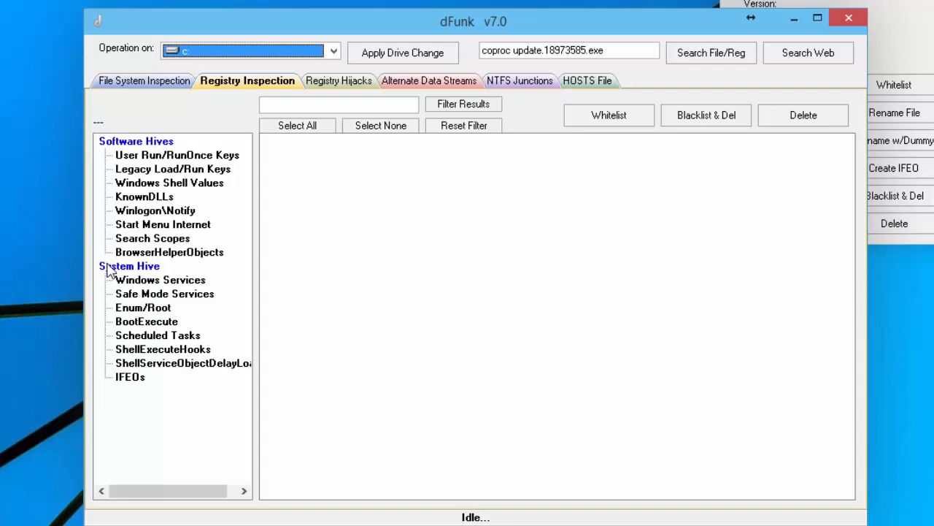
pyautogui.click(364, 257)
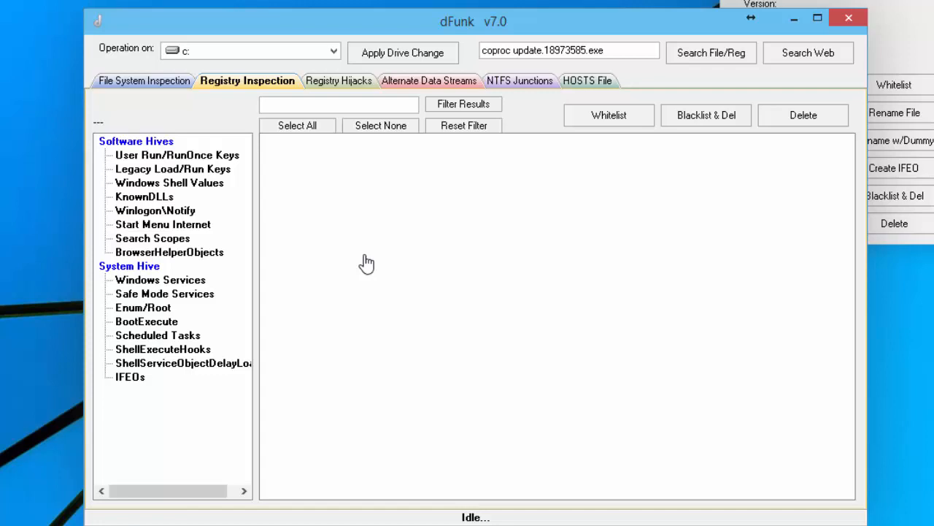
pyautogui.click(165, 82)
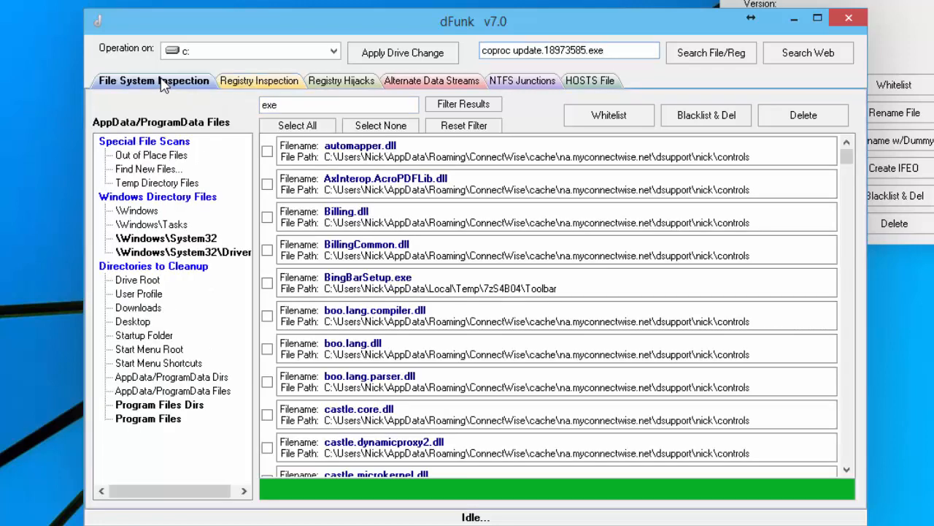